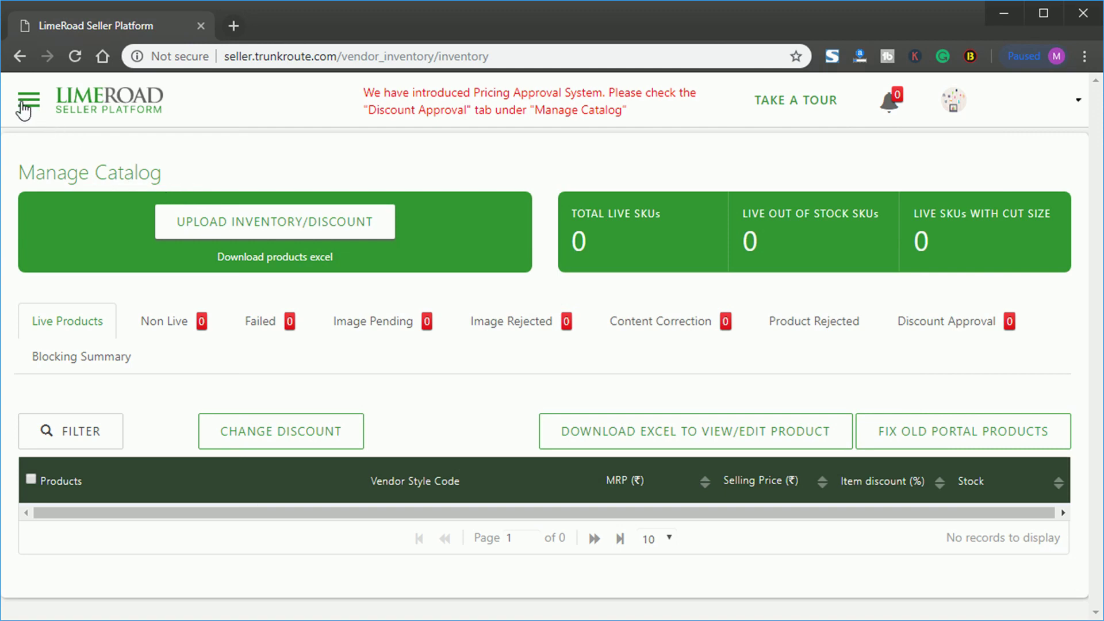
Step: Go to Upload/Edit Catalog, confirm that all product images and size charts are ready, and continue
{"action": "left_click", "coordinate": [31, 109]}
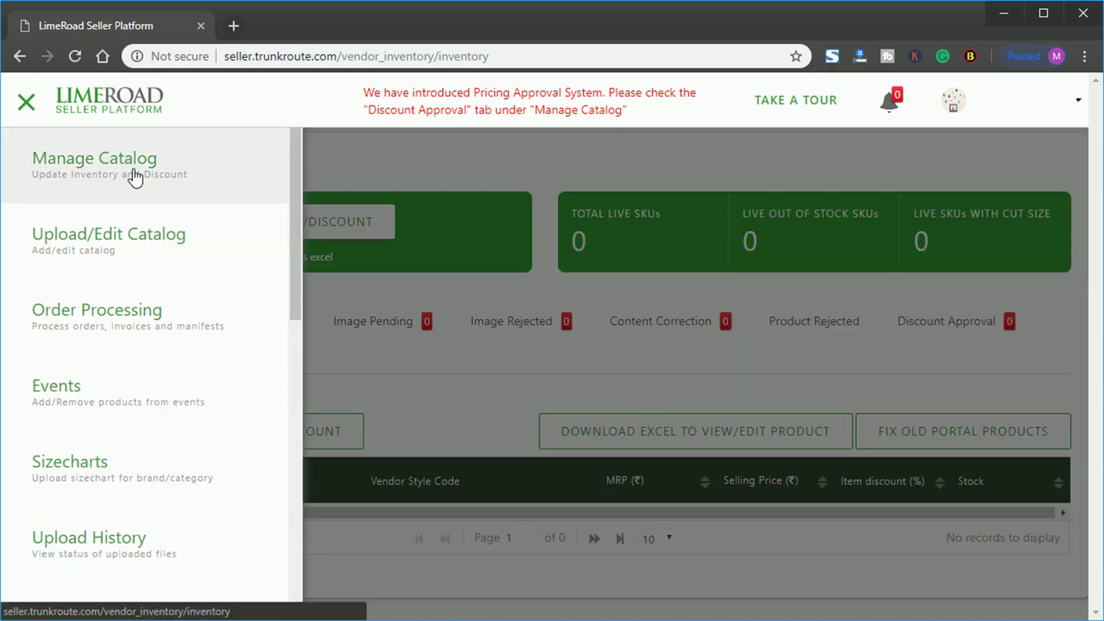
{"action": "left_click", "coordinate": [155, 253]}
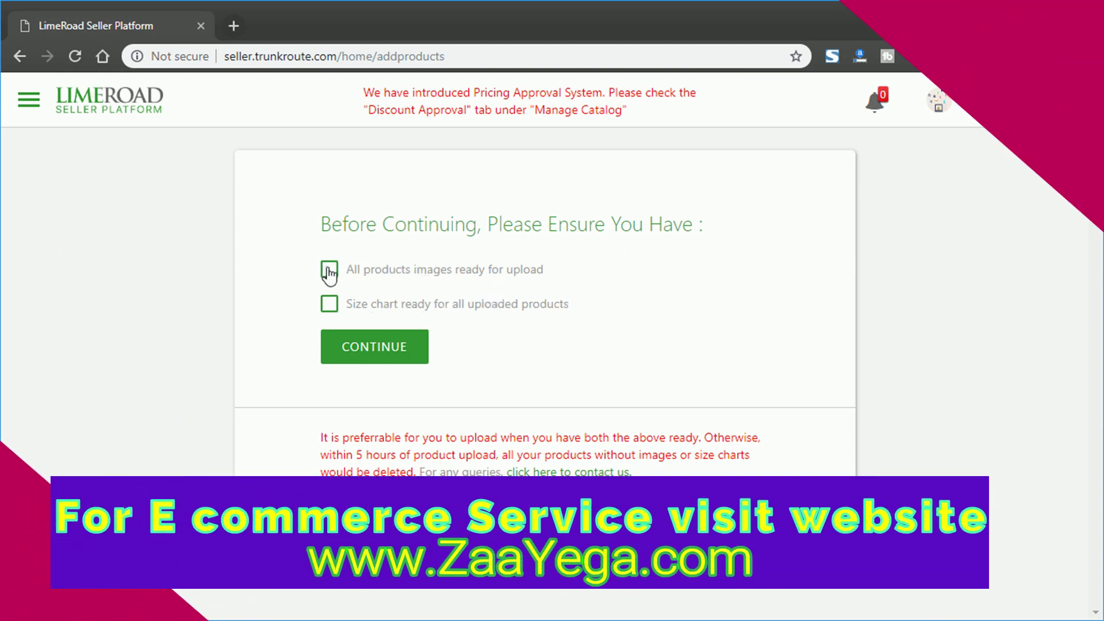
{"action": "left_click", "coordinate": [330, 303]}
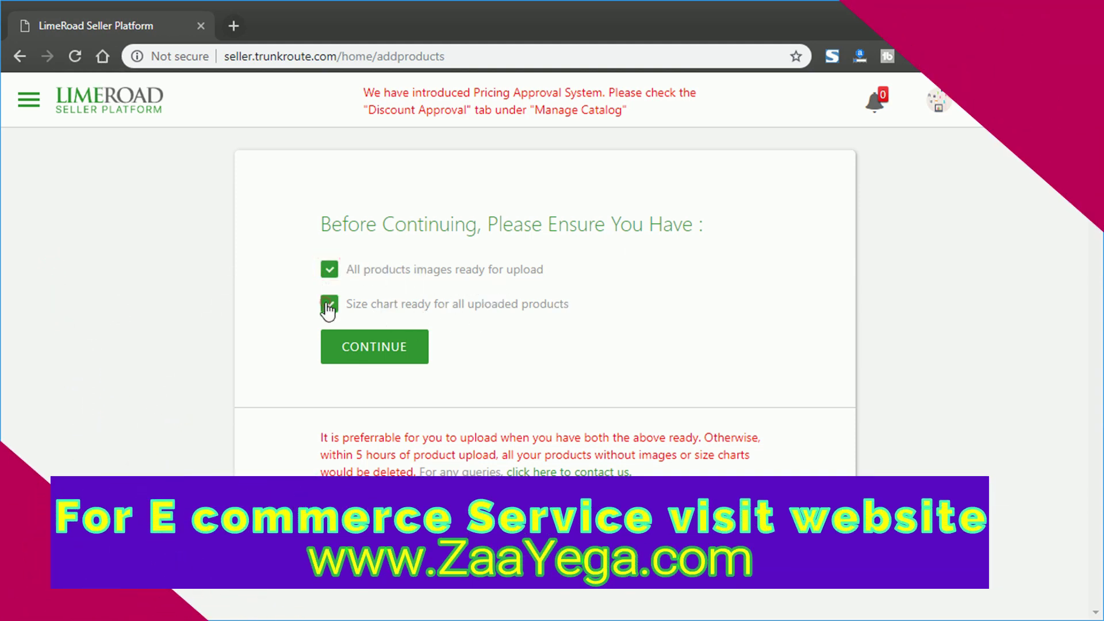
{"action": "left_click", "coordinate": [360, 345]}
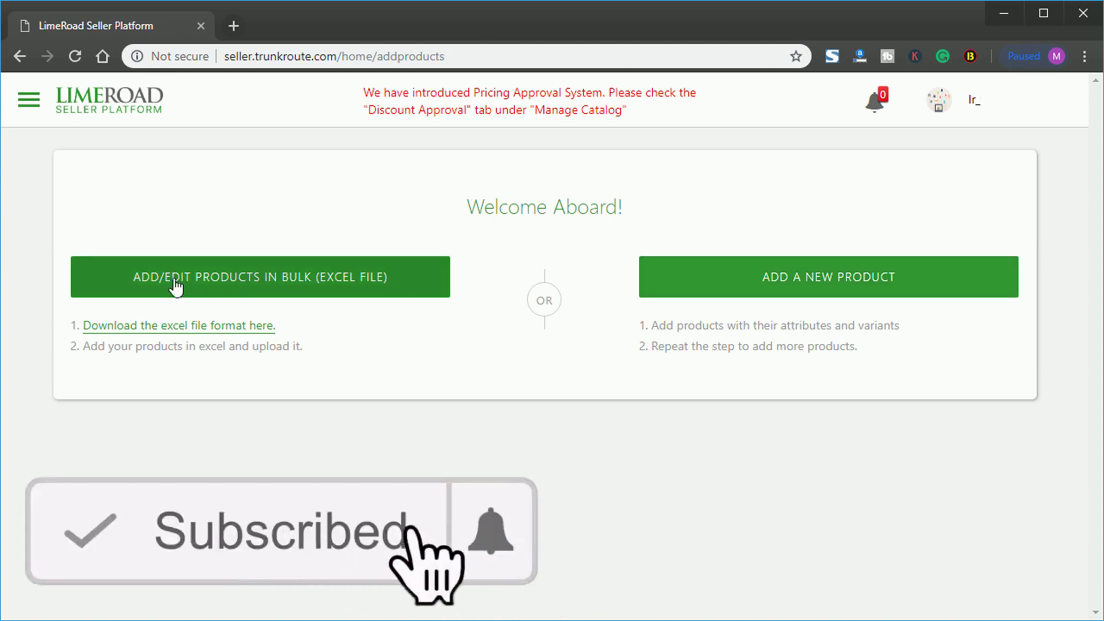
Step: Download the Excel file format for the Clutches category of Women - Bags and open it in Excel with editing enabled
{"action": "left_click", "coordinate": [212, 324]}
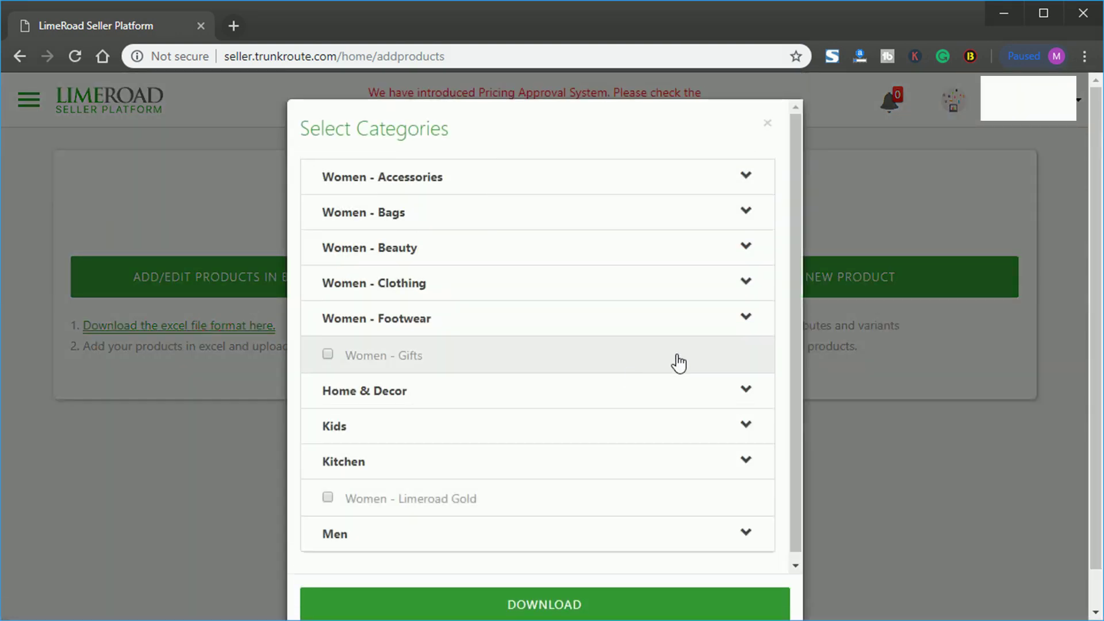
{"action": "left_click", "coordinate": [407, 217]}
{"action": "left_click", "coordinate": [382, 286]}
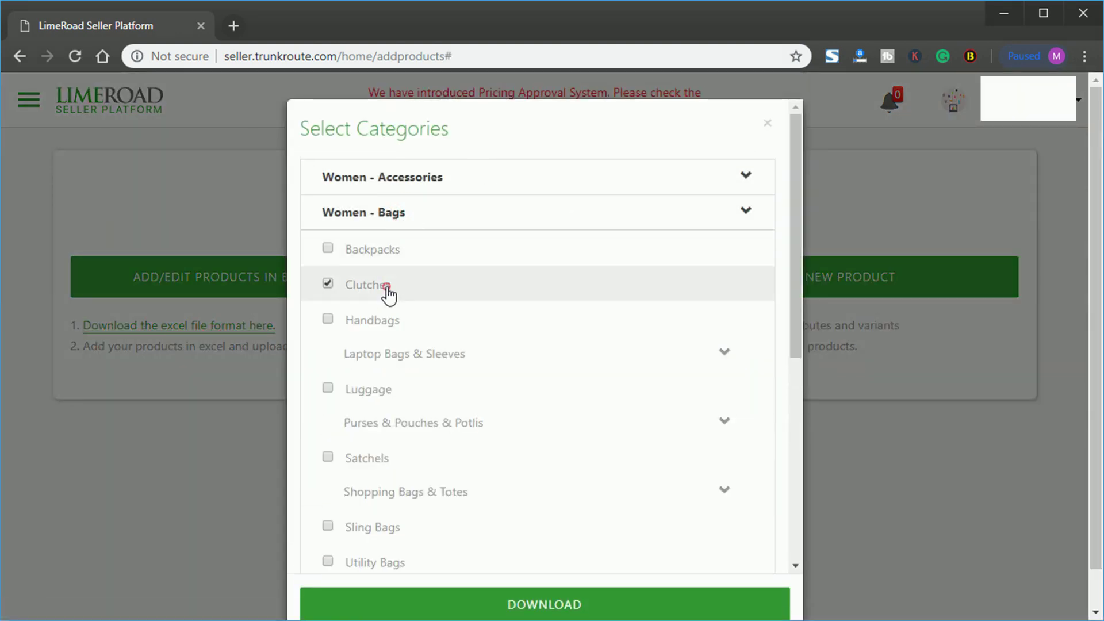
{"action": "left_click", "coordinate": [503, 598]}
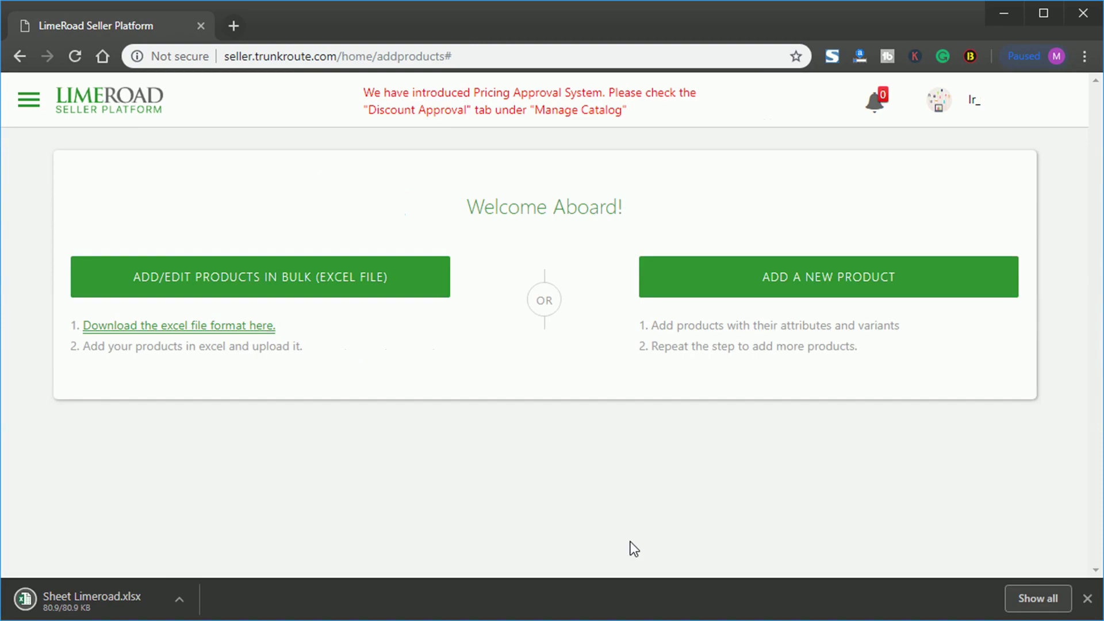
{"action": "left_click", "coordinate": [77, 595]}
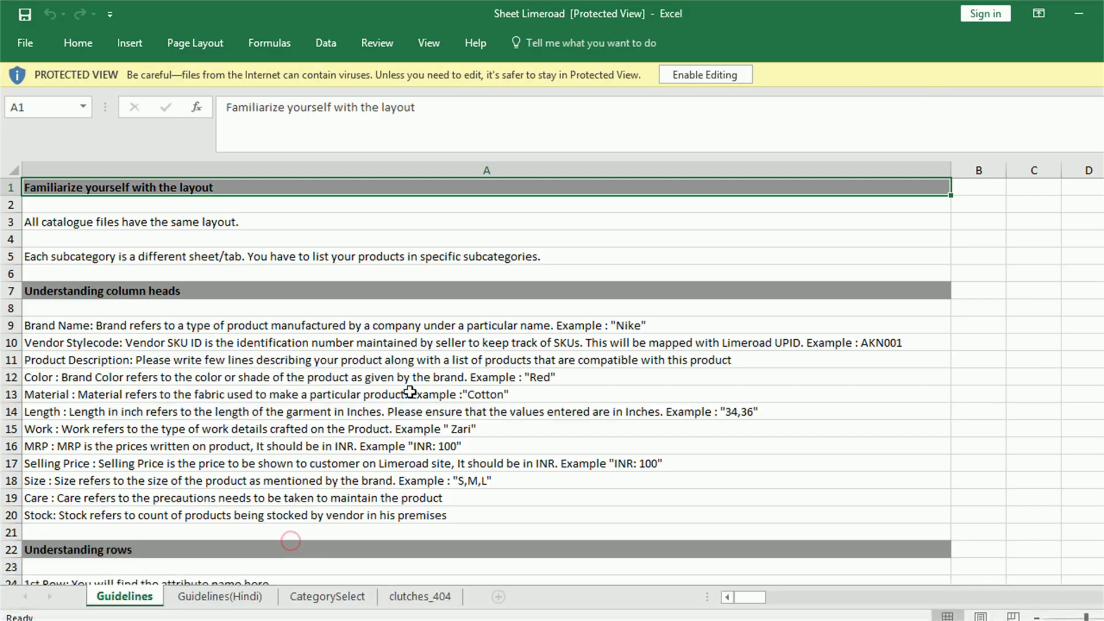
{"action": "left_click", "coordinate": [701, 80]}
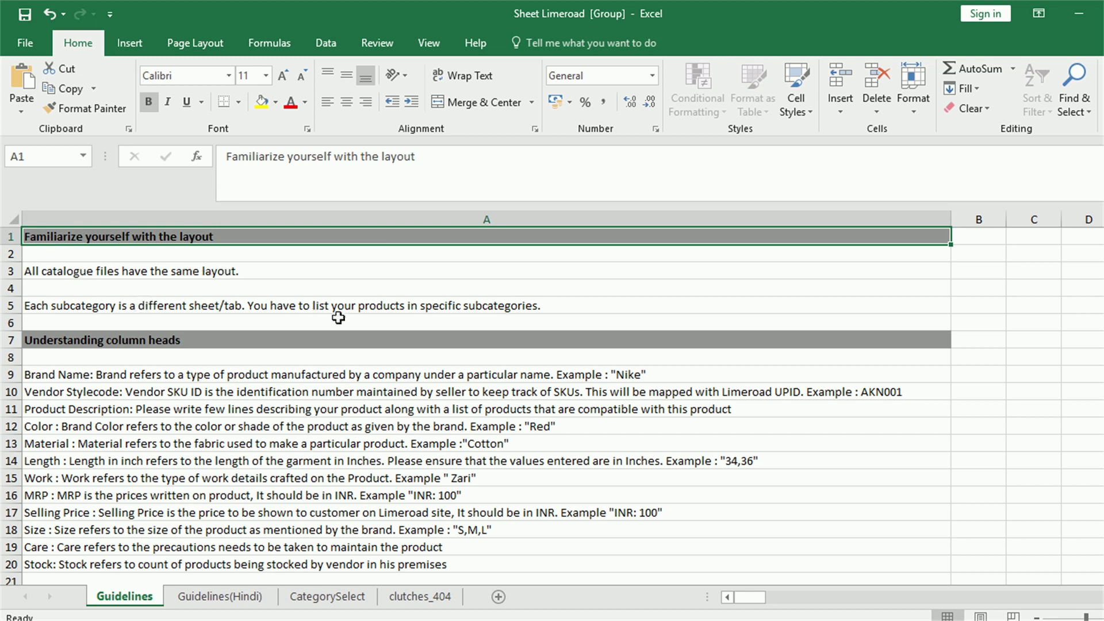
Step: Read through the Guidelines sheet, covering its column heads, row explanations, colour codes and instructions for filling out the catalogue file
{"action": "scroll", "coordinate": [338, 317], "scroll_direction": "down", "scroll_amount": 3}
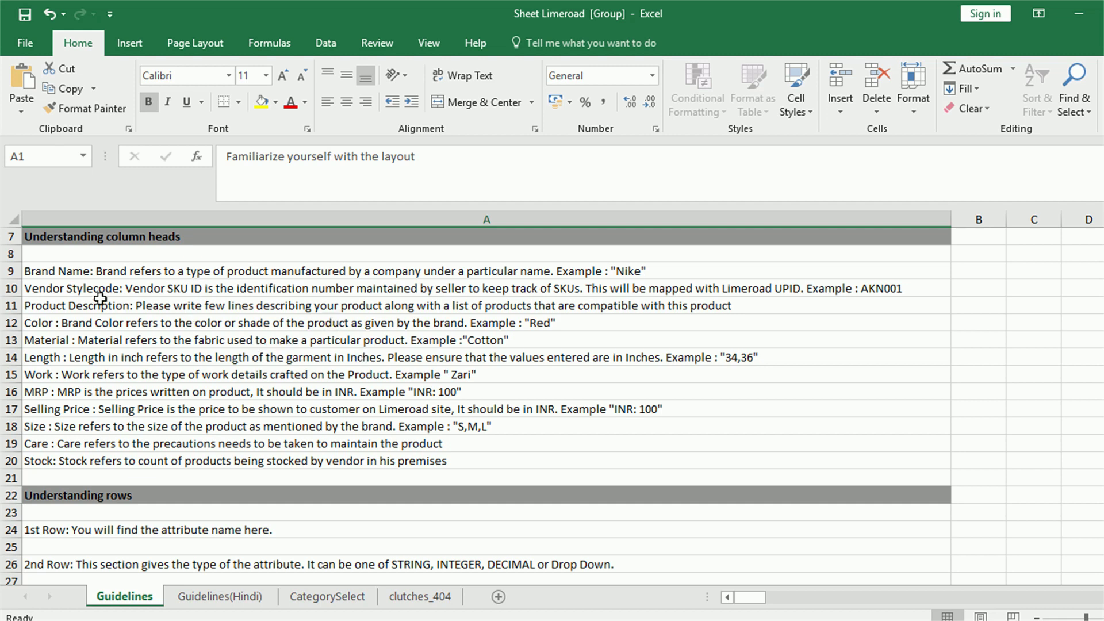
{"action": "left_click_drag", "start_coordinate": [148, 273], "coordinate": [150, 471]}
{"action": "scroll", "coordinate": [401, 505], "scroll_direction": "down", "scroll_amount": 6}
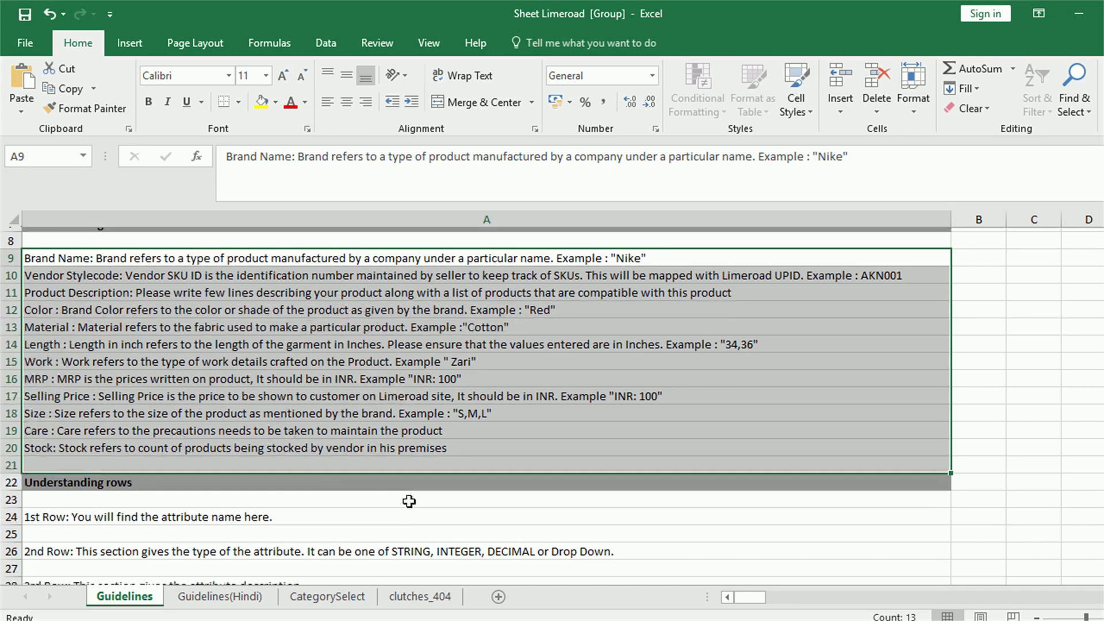
{"action": "left_click", "coordinate": [401, 509]}
{"action": "left_click", "coordinate": [240, 393]}
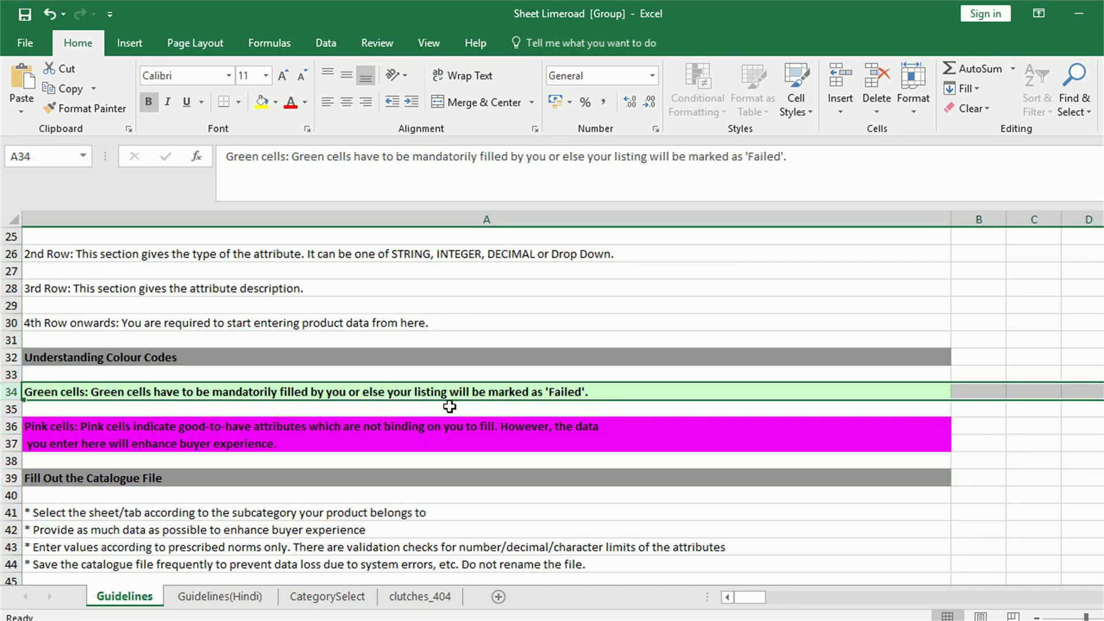
{"action": "scroll", "coordinate": [635, 434], "scroll_direction": "down", "scroll_amount": 1}
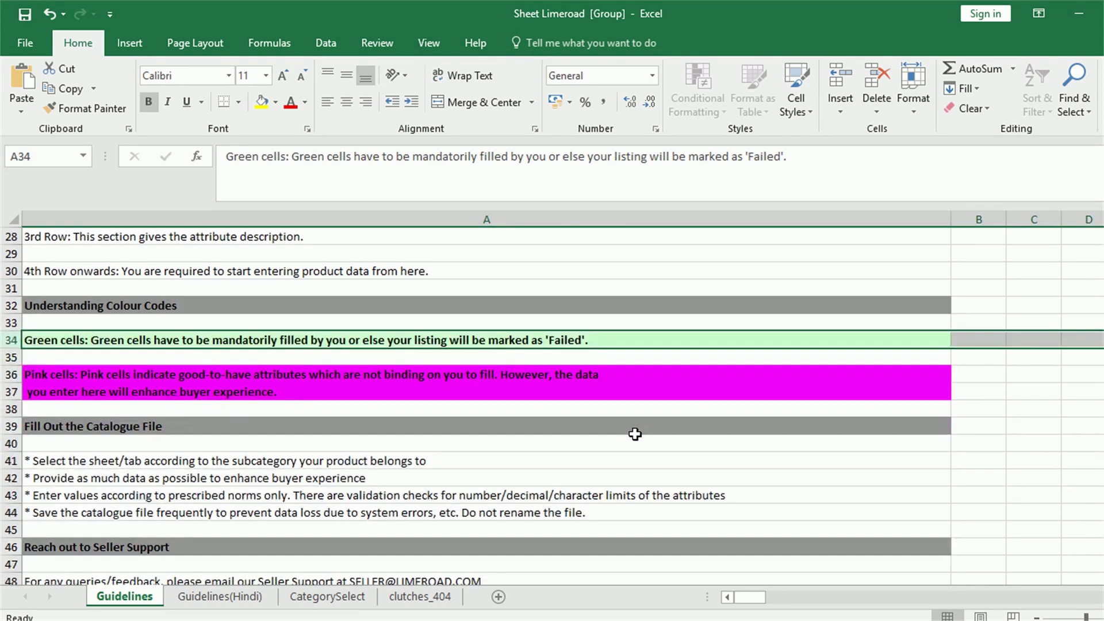
{"action": "scroll", "coordinate": [634, 434], "scroll_direction": "down", "scroll_amount": 1}
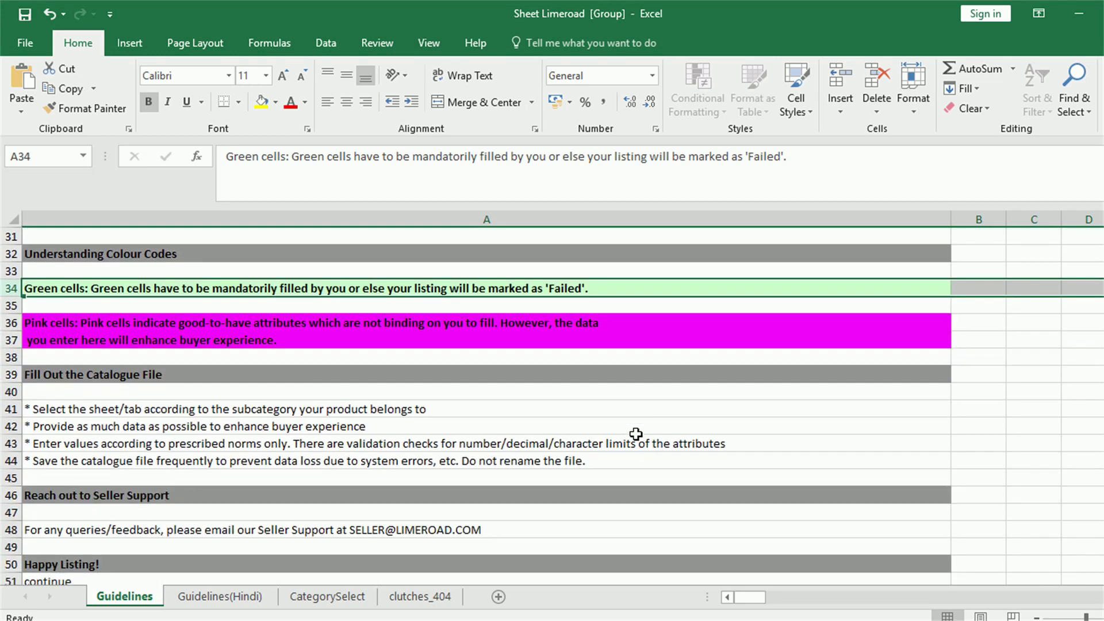
{"action": "scroll", "coordinate": [635, 434], "scroll_direction": "down", "scroll_amount": 2}
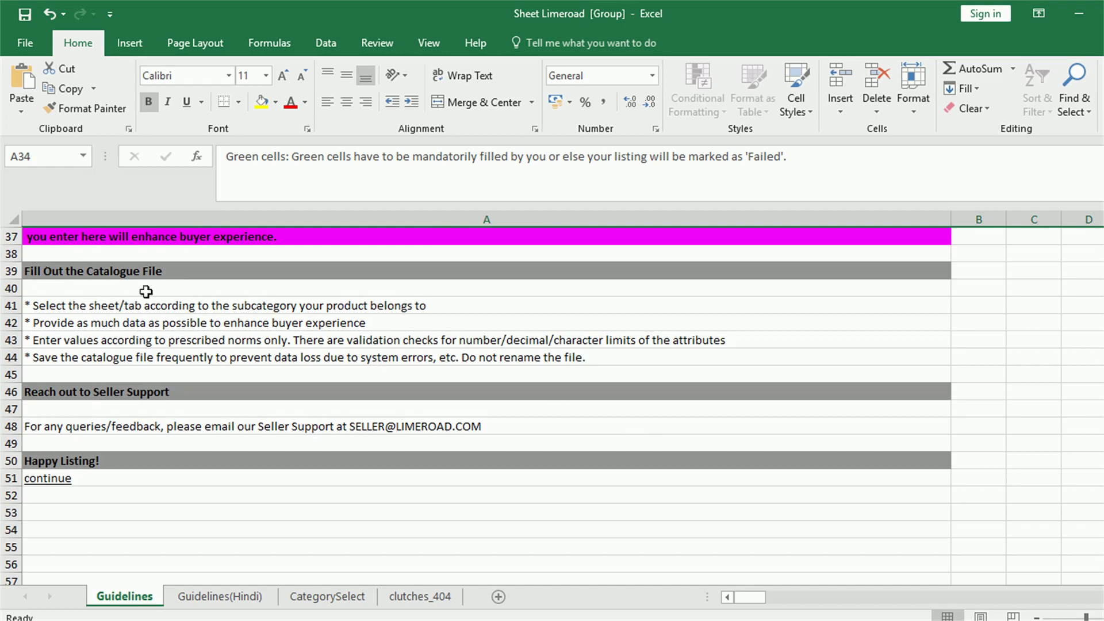
{"action": "scroll", "coordinate": [172, 443], "scroll_direction": "up", "scroll_amount": 11}
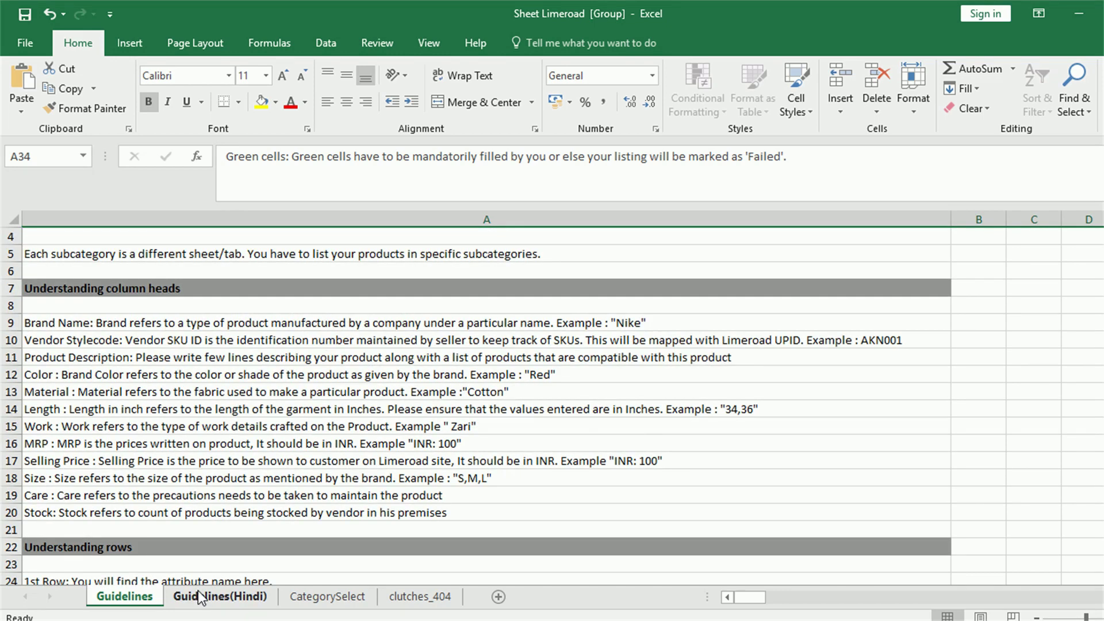
Step: Look over the Guidelines(Hindi) and CategorySelect sheets and the clutches_404 column headers from Brand Name to Selling price
{"action": "left_click", "coordinate": [201, 597]}
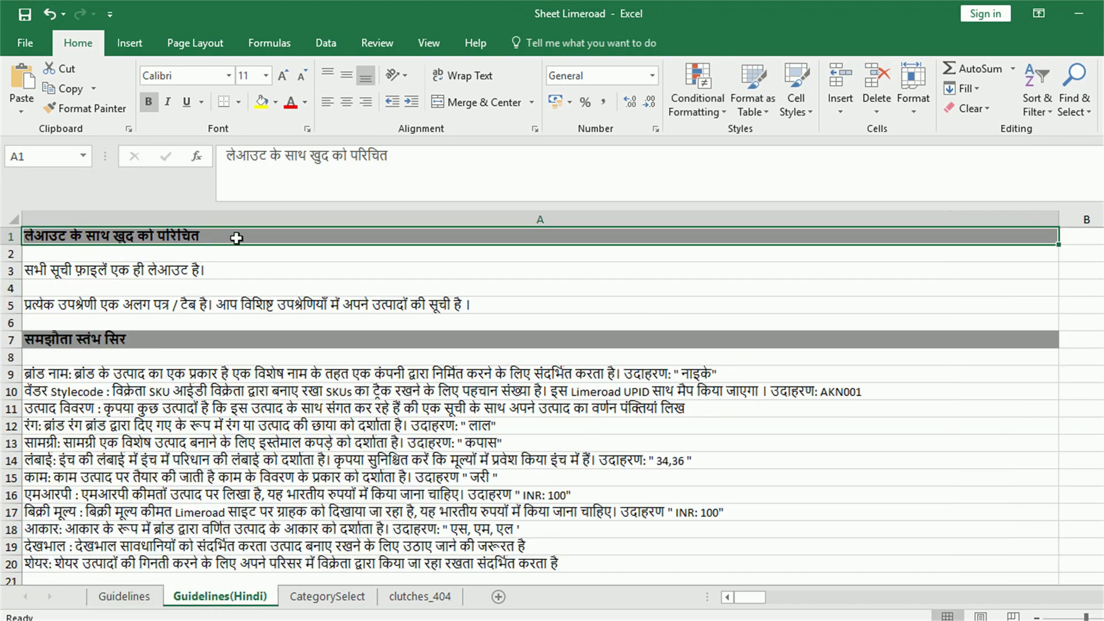
{"action": "scroll", "coordinate": [273, 274], "scroll_direction": "down", "scroll_amount": 5}
{"action": "key", "text": "ctrl+Page_Down"}
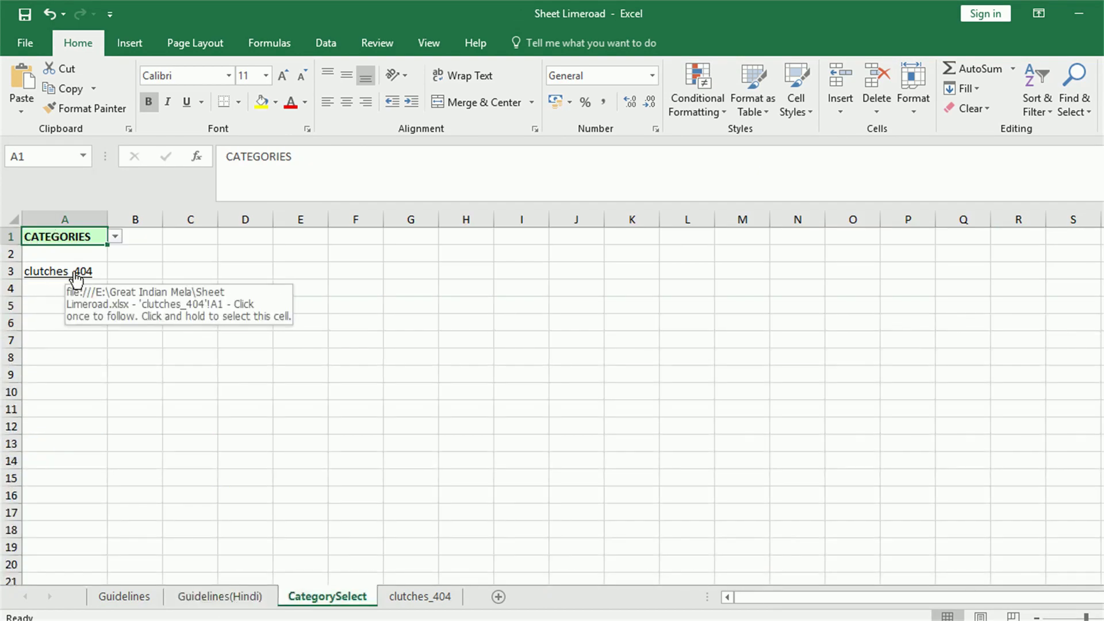
{"action": "left_click", "coordinate": [420, 598]}
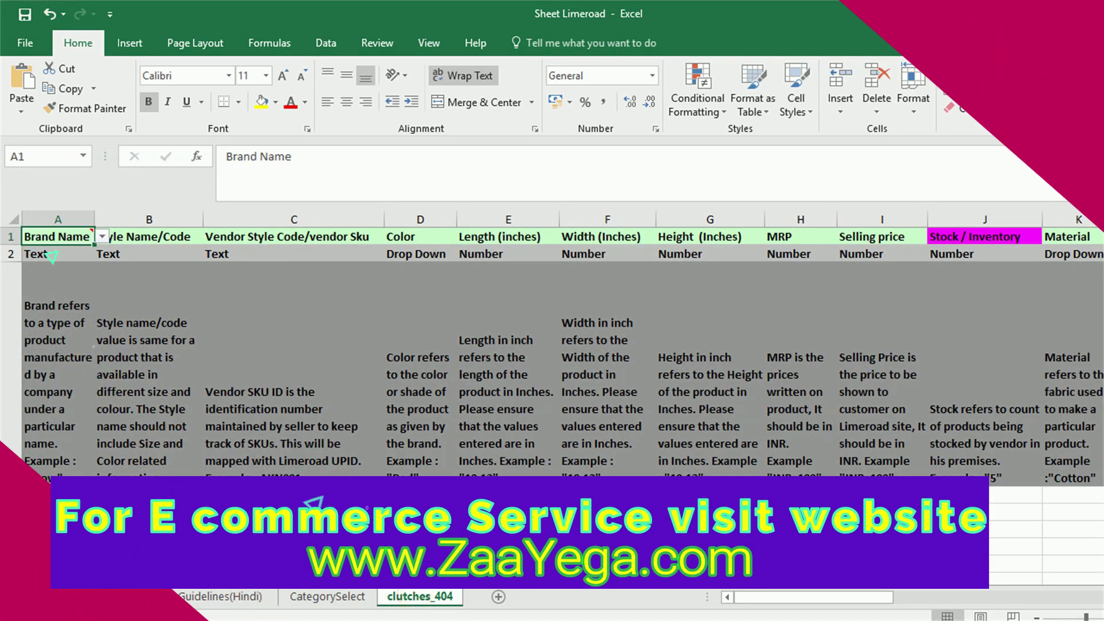
{"action": "left_click_drag", "start_coordinate": [58, 237], "coordinate": [880, 233]}
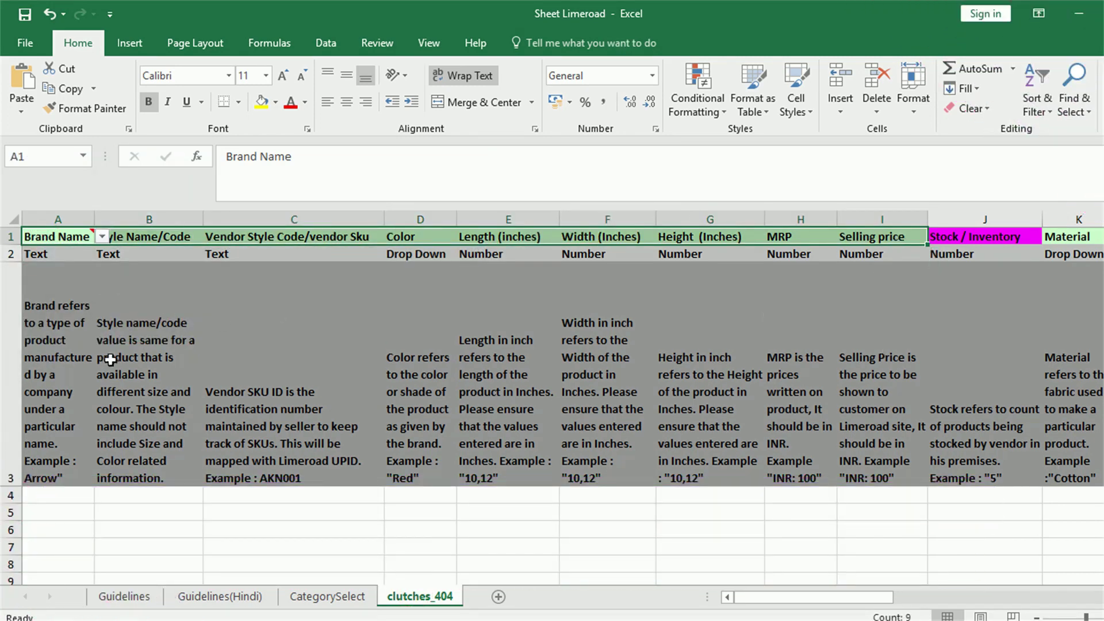
Step: In row 4 of the clutches_404 sheet, set the brand name to Great Indian Mela and the style code to CL001
{"action": "left_click", "coordinate": [61, 498]}
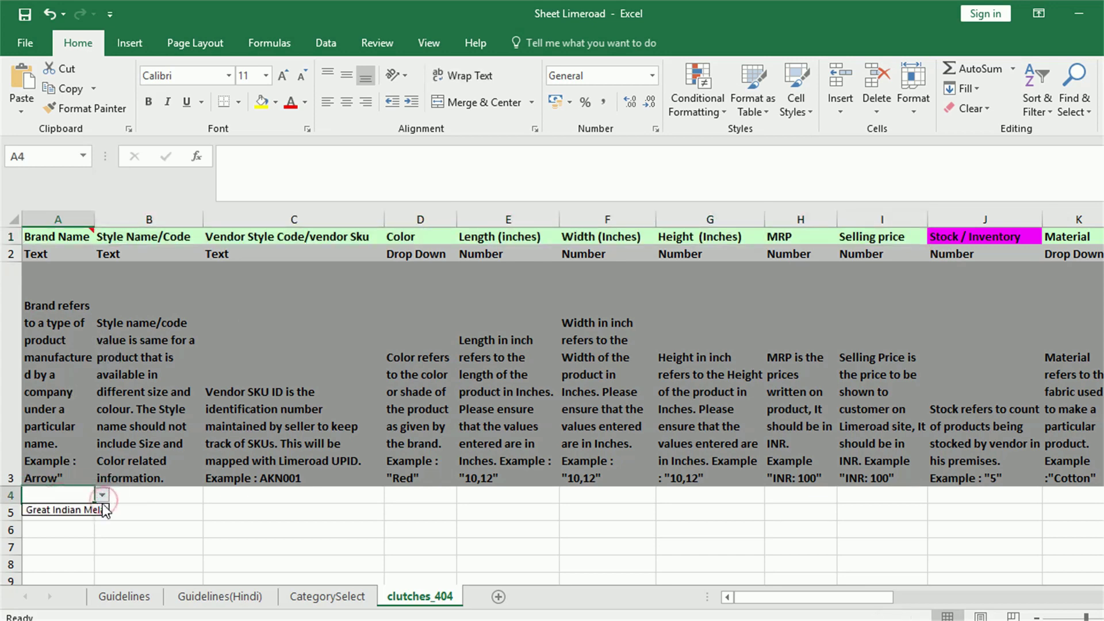
{"action": "left_click", "coordinate": [97, 510]}
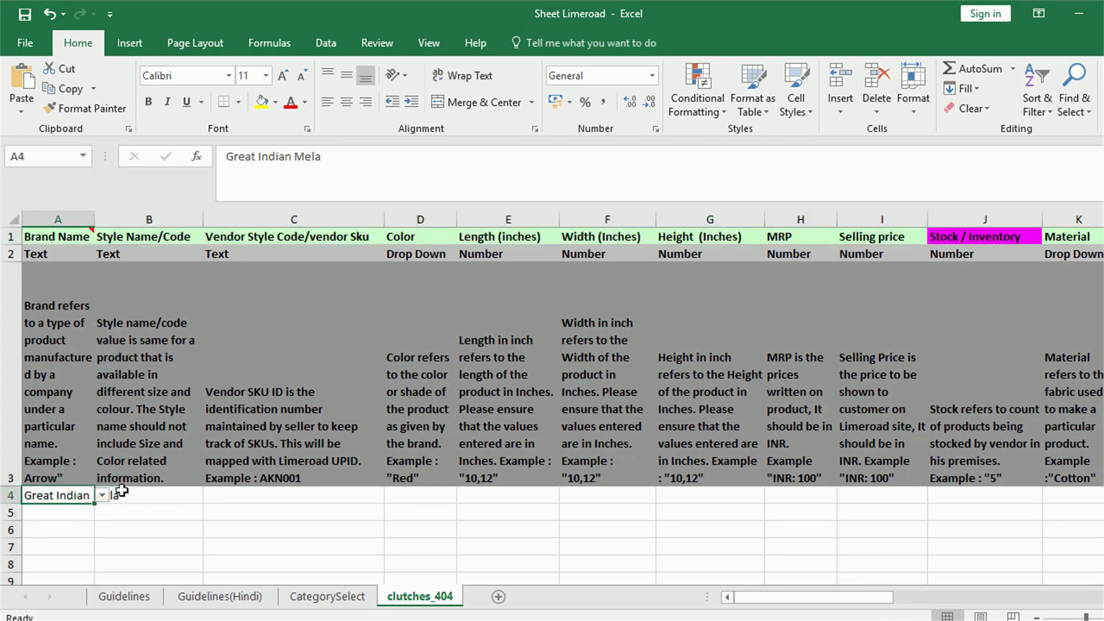
{"action": "left_click", "coordinate": [177, 497]}
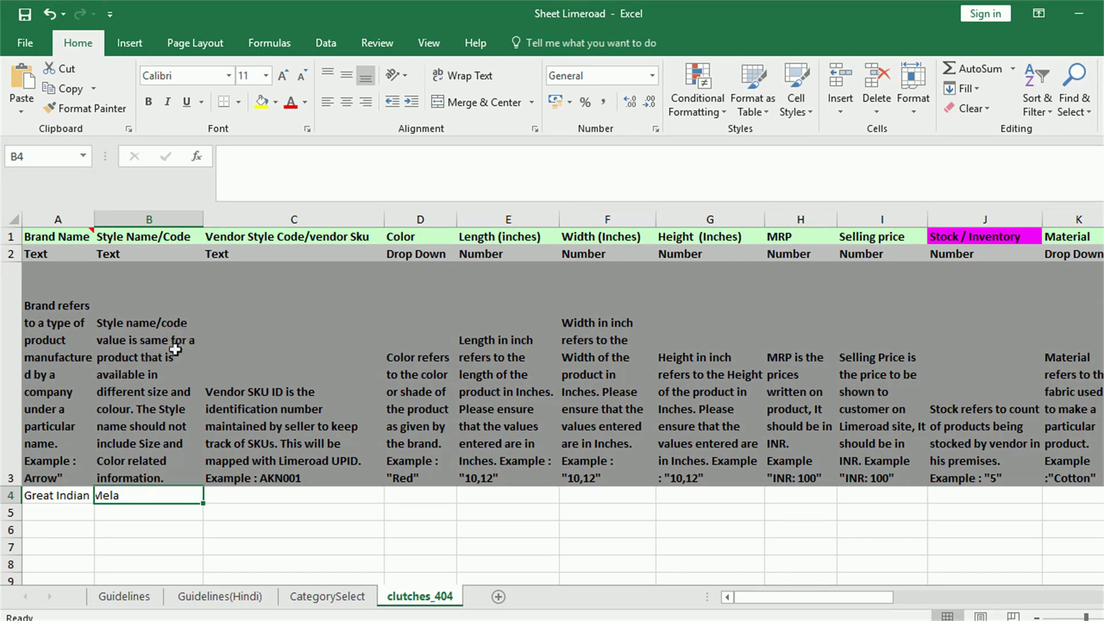
{"action": "type", "text": "CL001"}
{"action": "key", "text": "Tab"}
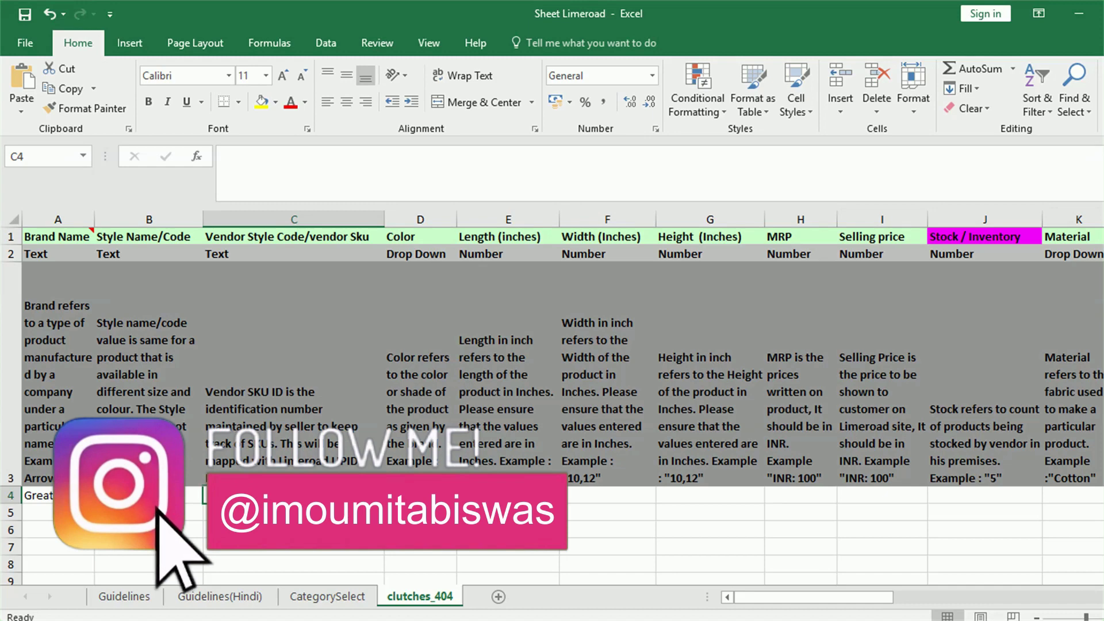
Step: Set the row 4 product's color to Multi and its length, width and height to 10, 10 and 2 inches
{"action": "left_click", "coordinate": [426, 496]}
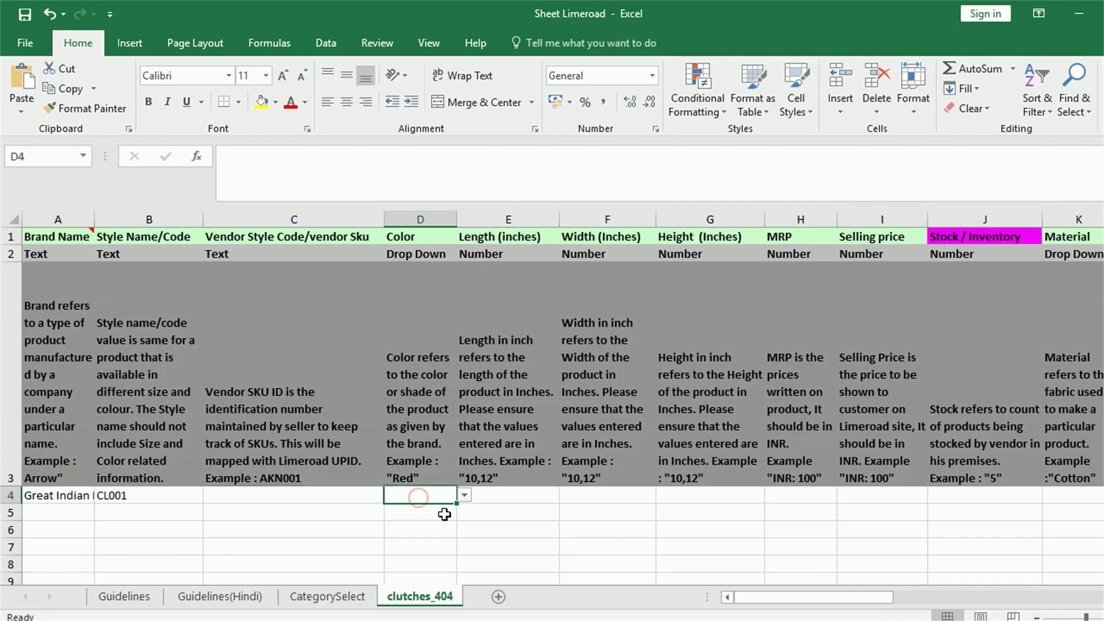
{"action": "left_click", "coordinate": [464, 495]}
{"action": "scroll", "coordinate": [425, 534], "scroll_direction": "down", "scroll_amount": 2}
{"action": "left_click", "coordinate": [425, 534]}
{"action": "left_click", "coordinate": [499, 498]}
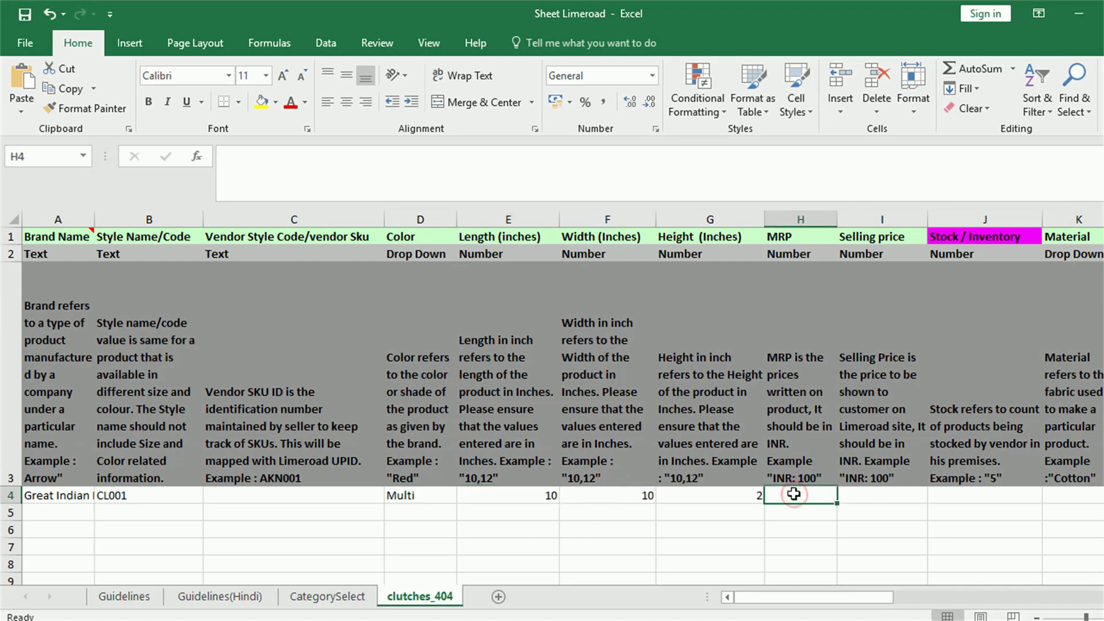
Step: Enter an MRP of 599 and a selling price of 299 for the product in row 4
{"action": "type", "text": "599"}
{"action": "key", "text": "Tab"}
{"action": "left_click", "coordinate": [883, 498]}
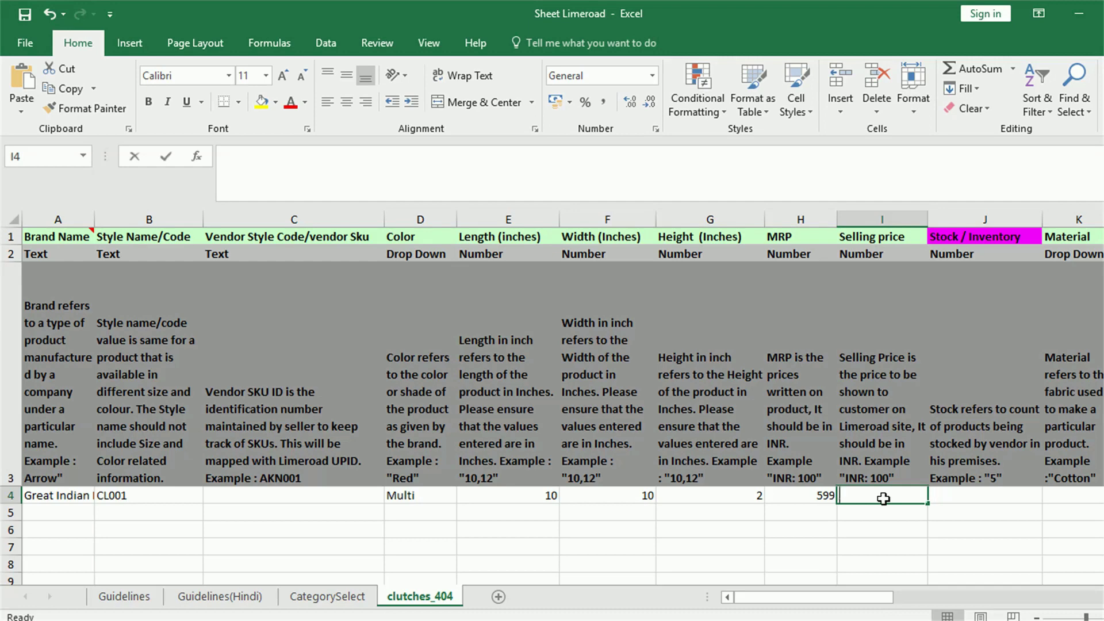
{"action": "type", "text": "299"}
{"action": "key", "text": "Return"}
Step: Enter 25 as the stock of the product in row 4
{"action": "left_click", "coordinate": [964, 501]}
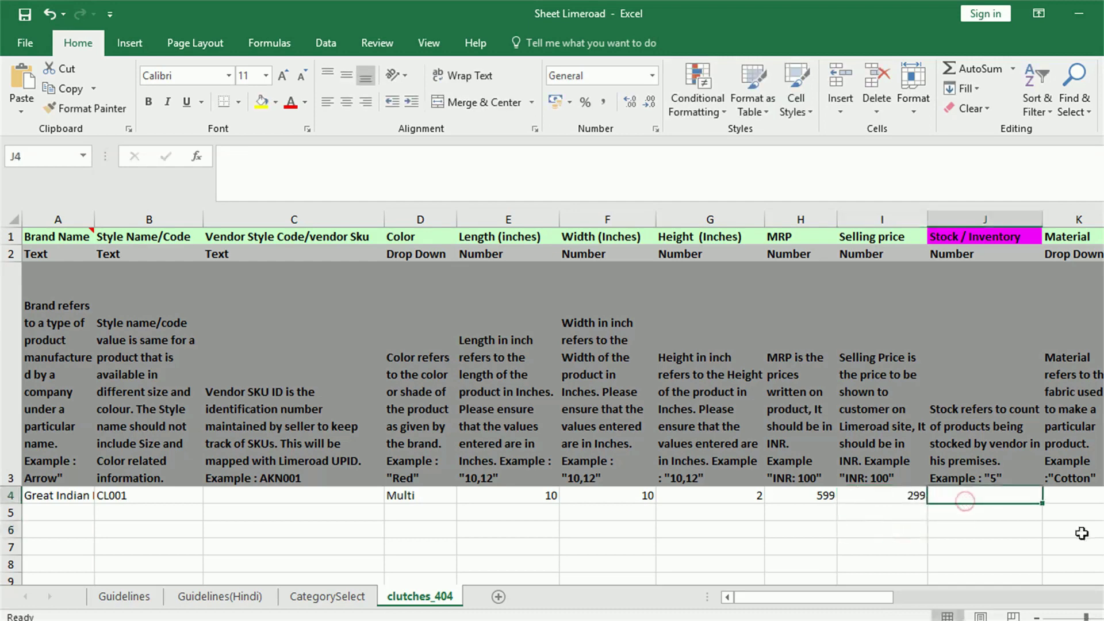
{"action": "type", "text": "25"}
{"action": "left_click", "coordinate": [1010, 526]}
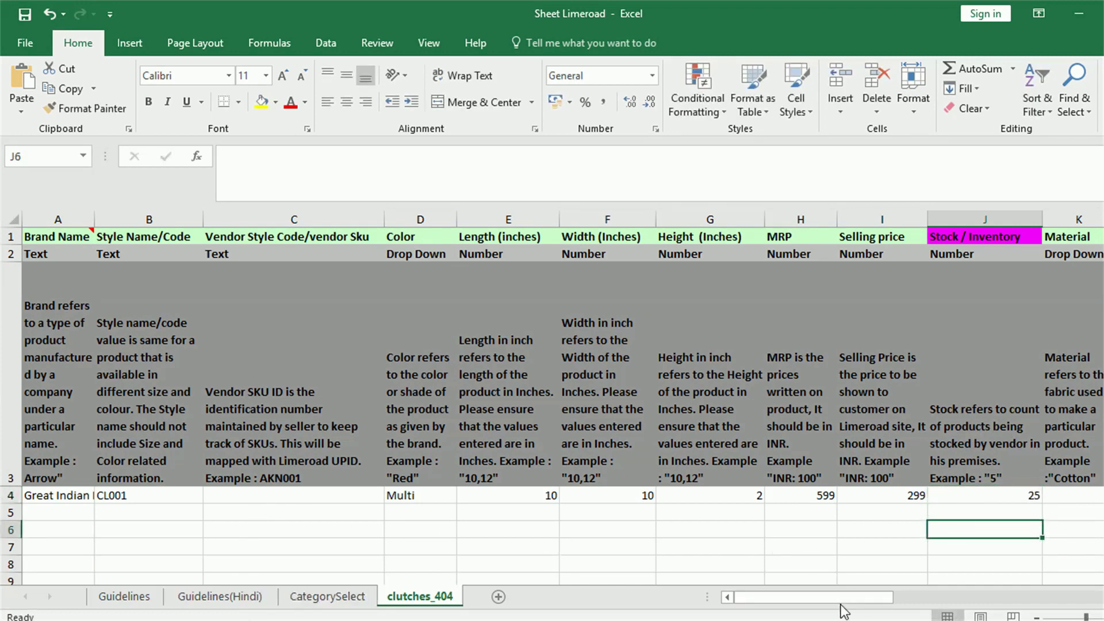
{"action": "left_click", "coordinate": [710, 546]}
Step: Enter Multi001 as the vendor style code of the product in row 4
{"action": "left_click", "coordinate": [336, 492]}
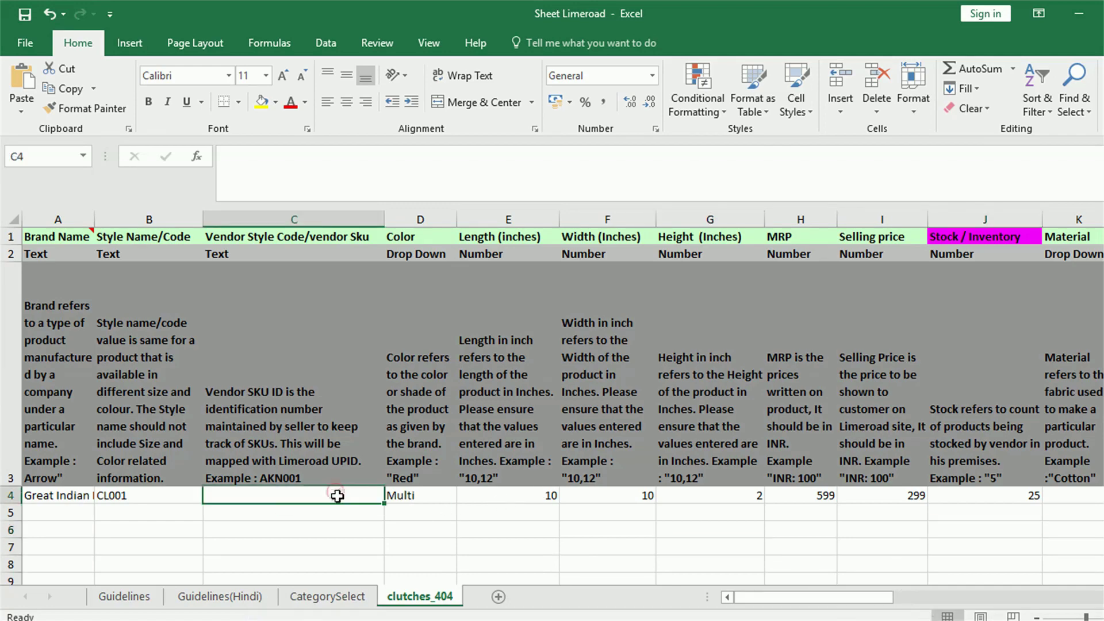
{"action": "type", "text": "Multi001"}
{"action": "left_click", "coordinate": [645, 517]}
Step: Set the material of the product in row 4 to Silk
{"action": "left_click_drag", "start_coordinate": [823, 595], "coordinate": [881, 595]}
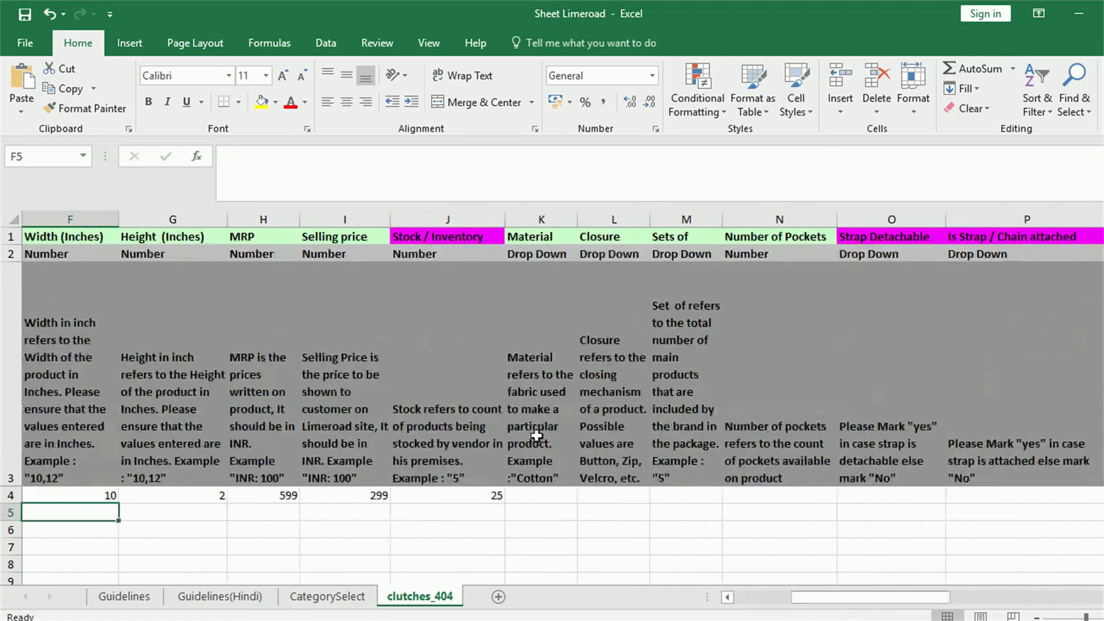
{"action": "left_click", "coordinate": [543, 493]}
{"action": "left_click", "coordinate": [585, 496]}
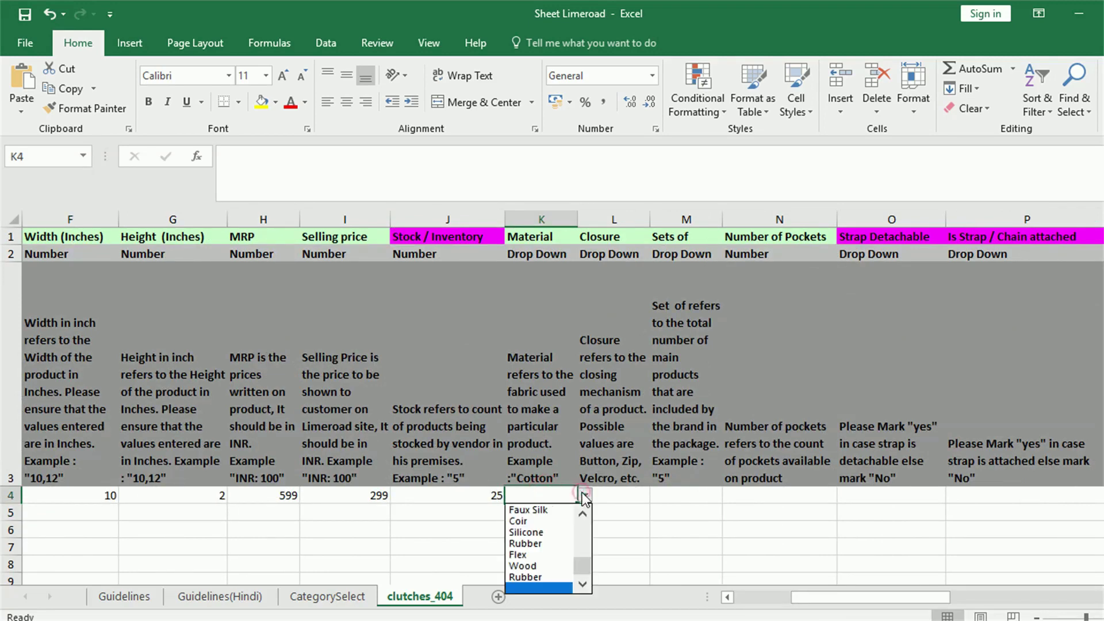
{"action": "scroll", "coordinate": [557, 534], "scroll_direction": "down", "scroll_amount": 1}
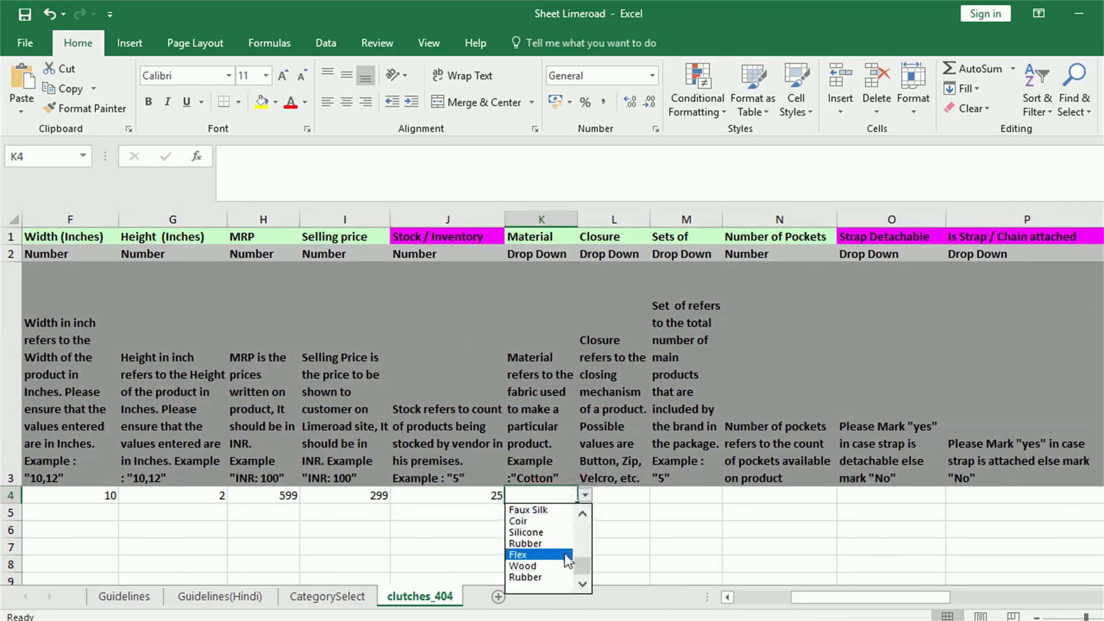
{"action": "left_click", "coordinate": [554, 554]}
Step: Set the closure of the product in row 4 to Zip and its Sets of value to 1
{"action": "left_click", "coordinate": [622, 496]}
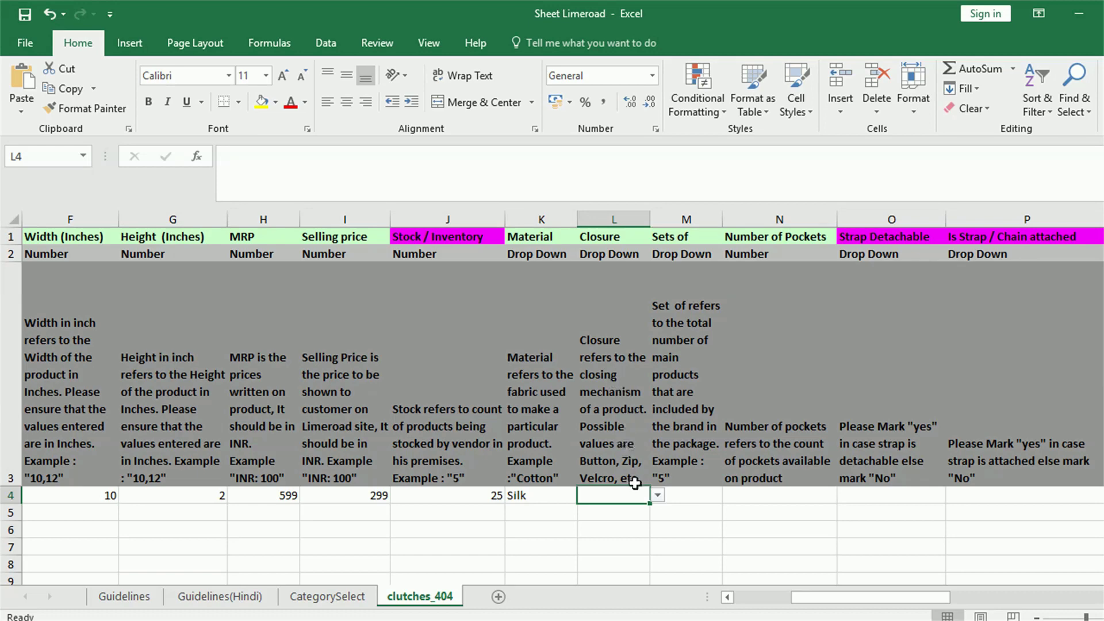
{"action": "left_click", "coordinate": [657, 495]}
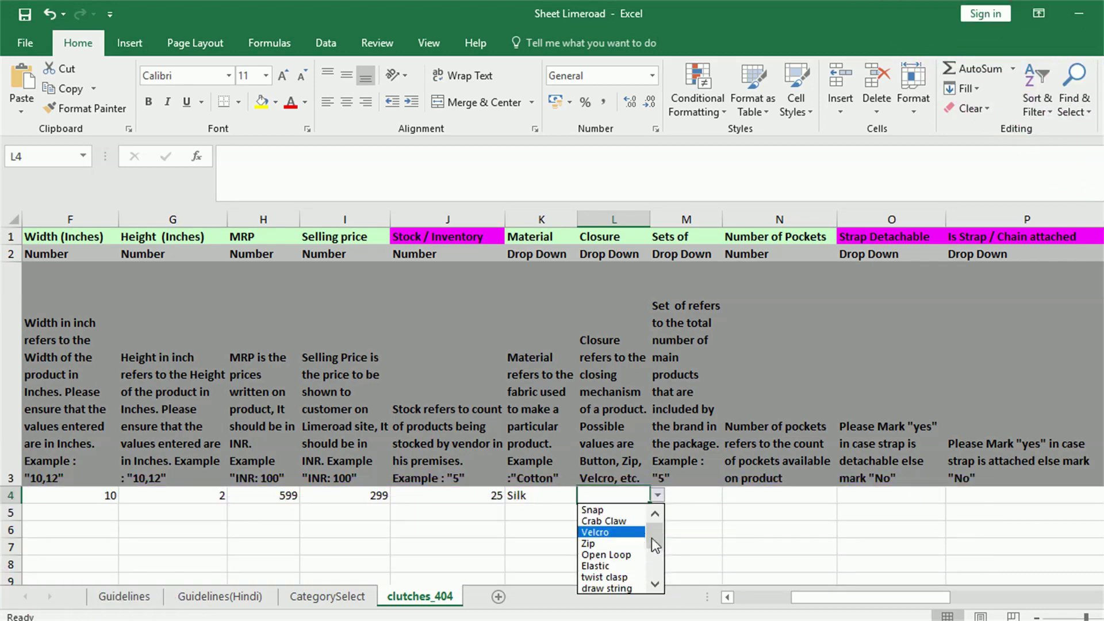
{"action": "left_click", "coordinate": [587, 543]}
{"action": "left_click", "coordinate": [689, 498]}
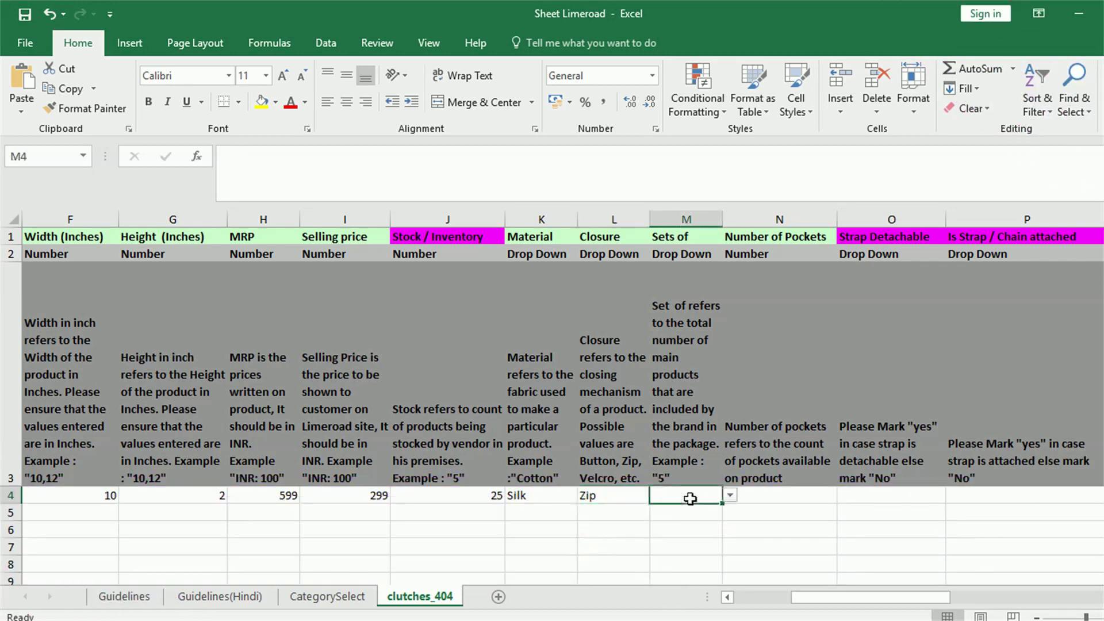
{"action": "left_click", "coordinate": [730, 495]}
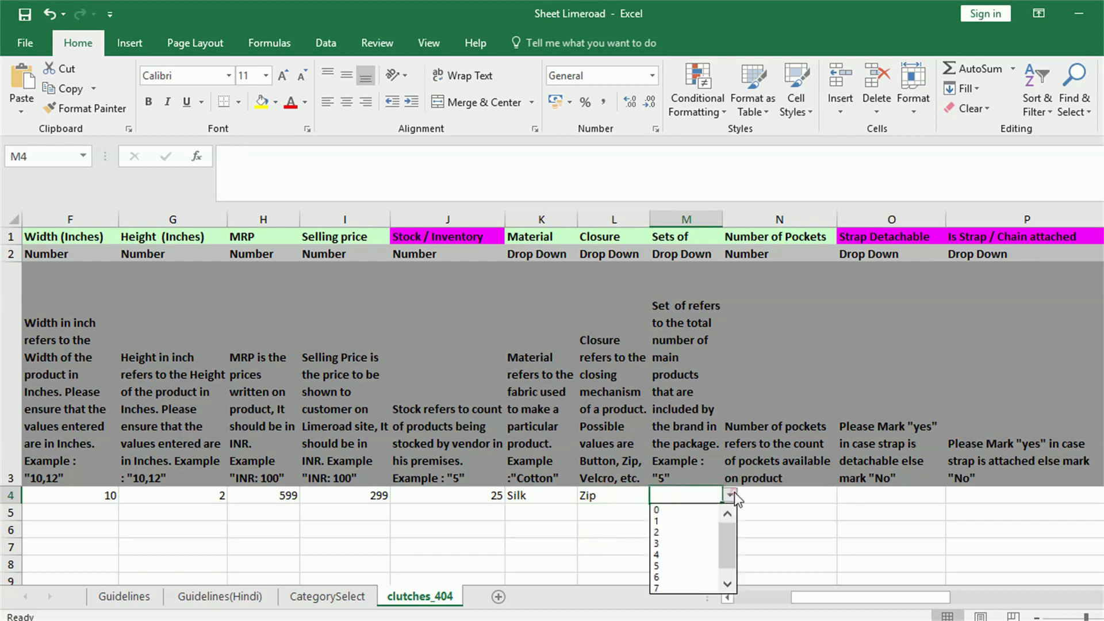
{"action": "left_click", "coordinate": [710, 525]}
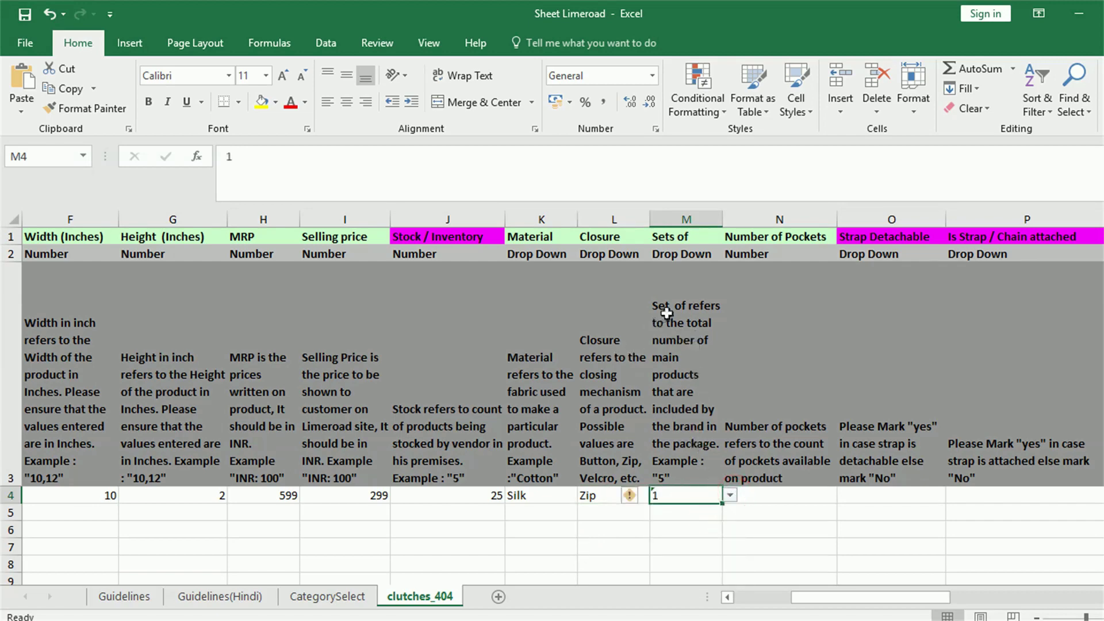
Step: Enter 1 as the number of pockets of the product in row 4
{"action": "left_click", "coordinate": [811, 506]}
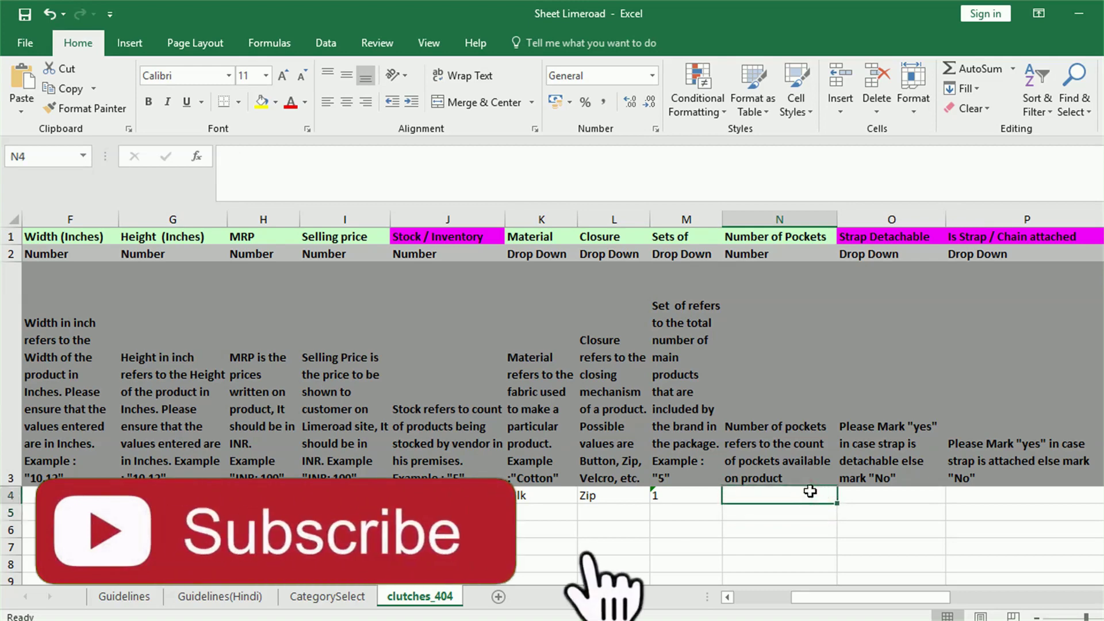
{"action": "type", "text": "0"}
{"action": "key", "text": "BackSpace"}
{"action": "type", "text": "1"}
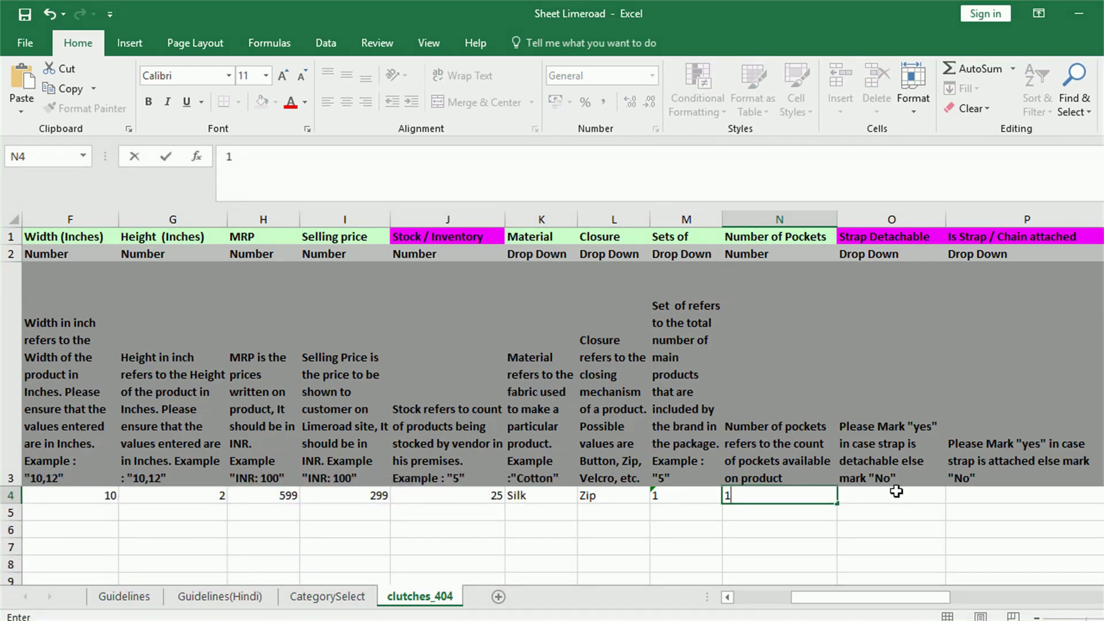
Step: Set both Strap Detachable and Is Strap / Chain attached to No for the product in row 4
{"action": "left_click", "coordinate": [897, 491]}
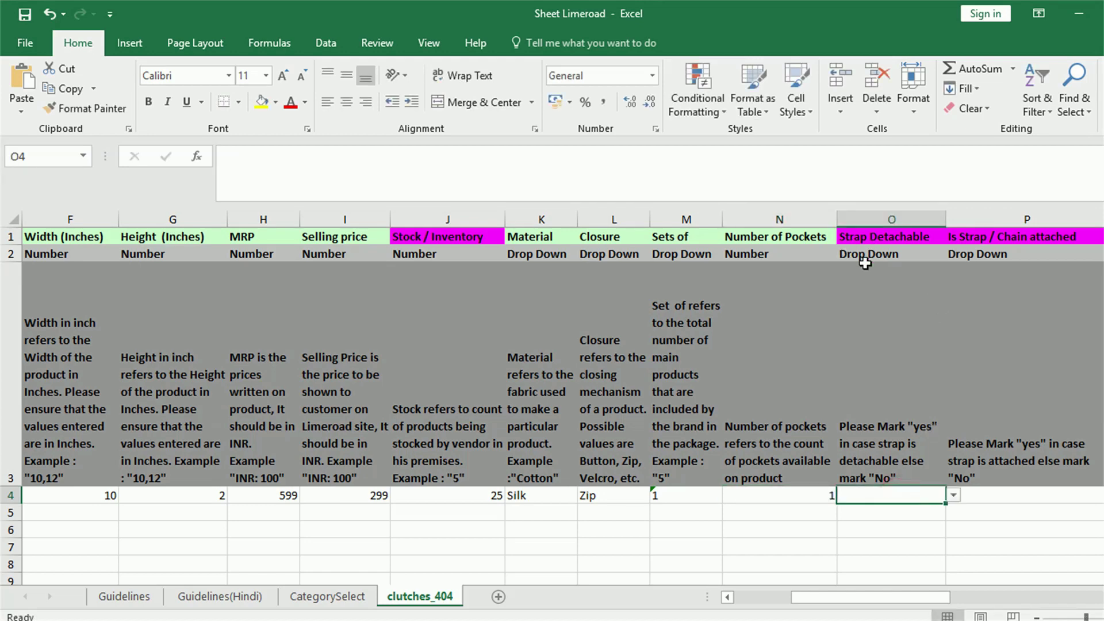
{"action": "left_click", "coordinate": [954, 495]}
{"action": "left_click", "coordinate": [954, 495]}
{"action": "left_click", "coordinate": [952, 497]}
{"action": "left_click", "coordinate": [1096, 495]}
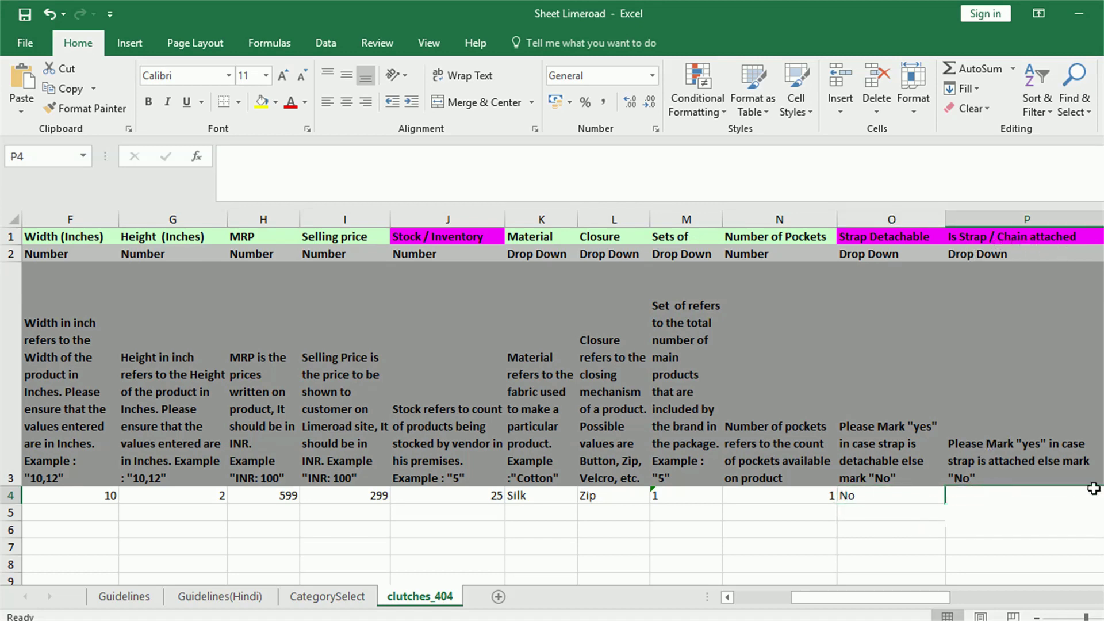
{"action": "left_click", "coordinate": [1097, 518]}
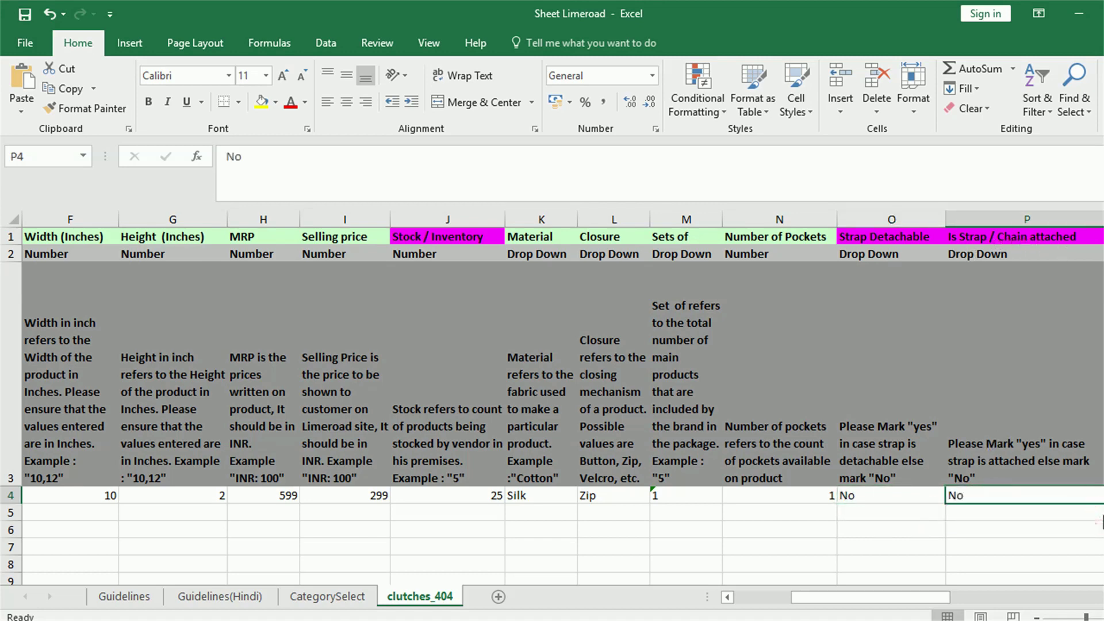
Step: Set the work type of the product in row 4 to Null
{"action": "key", "text": "ctrl+s"}
{"action": "key", "text": "Right"}
{"action": "key", "text": "alt+Down"}
{"action": "left_click", "coordinate": [437, 549]}
Step: Enter a packed length of 12, packed width of 12 and packed height of 5 inches in row 4
{"action": "left_click", "coordinate": [640, 493]}
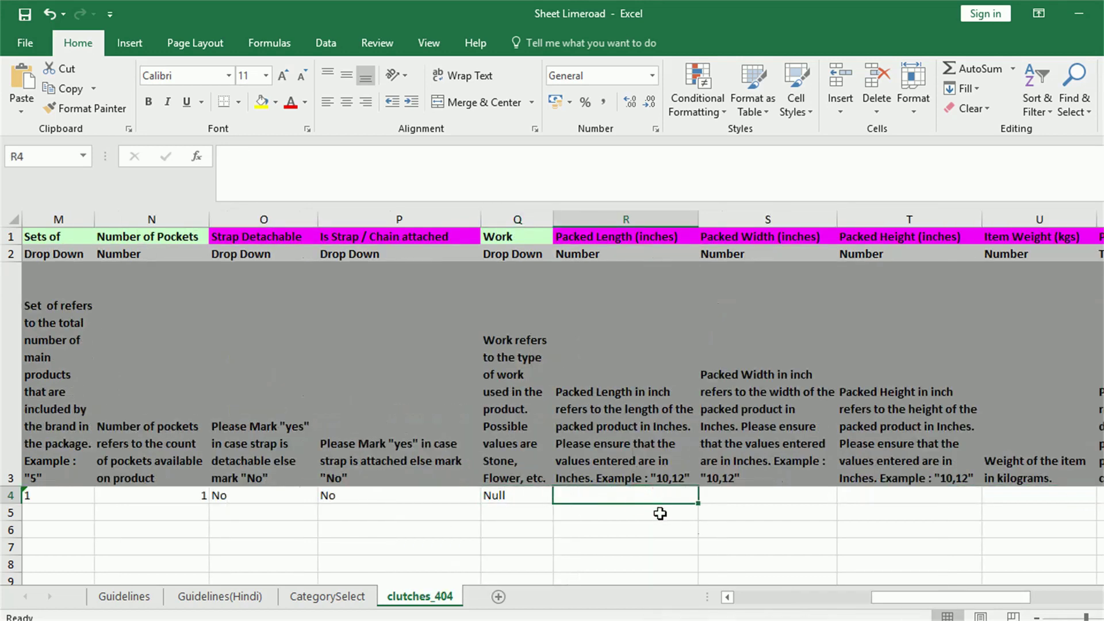
{"action": "type", "text": "12"}
{"action": "key", "text": "Tab"}
{"action": "type", "text": "12"}
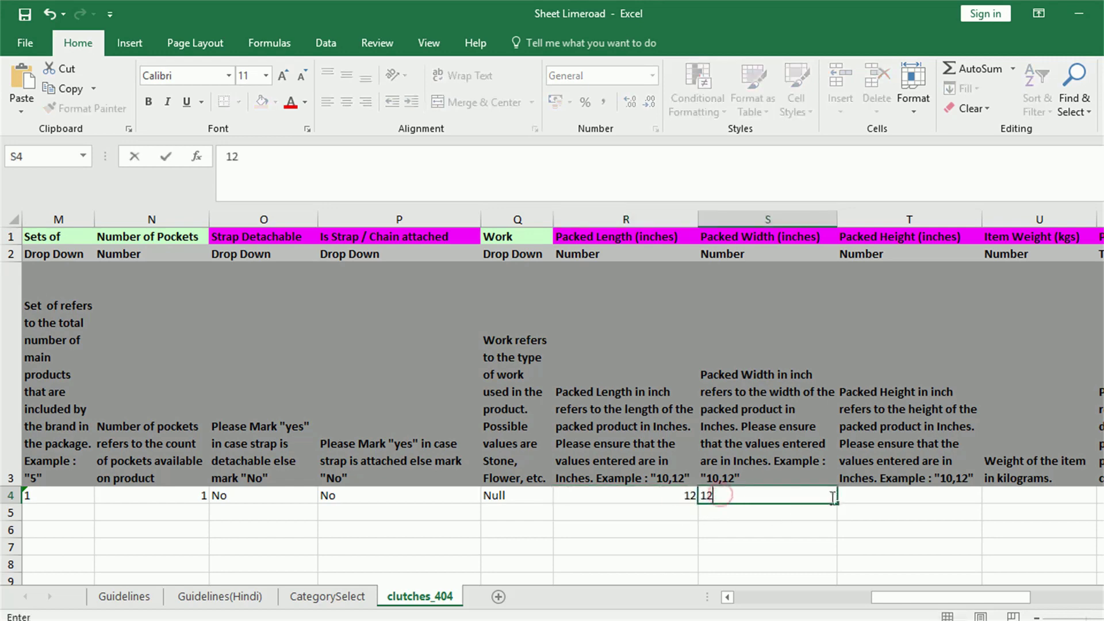
{"action": "left_click", "coordinate": [850, 496]}
{"action": "type", "text": "5"}
{"action": "left_click", "coordinate": [887, 507]}
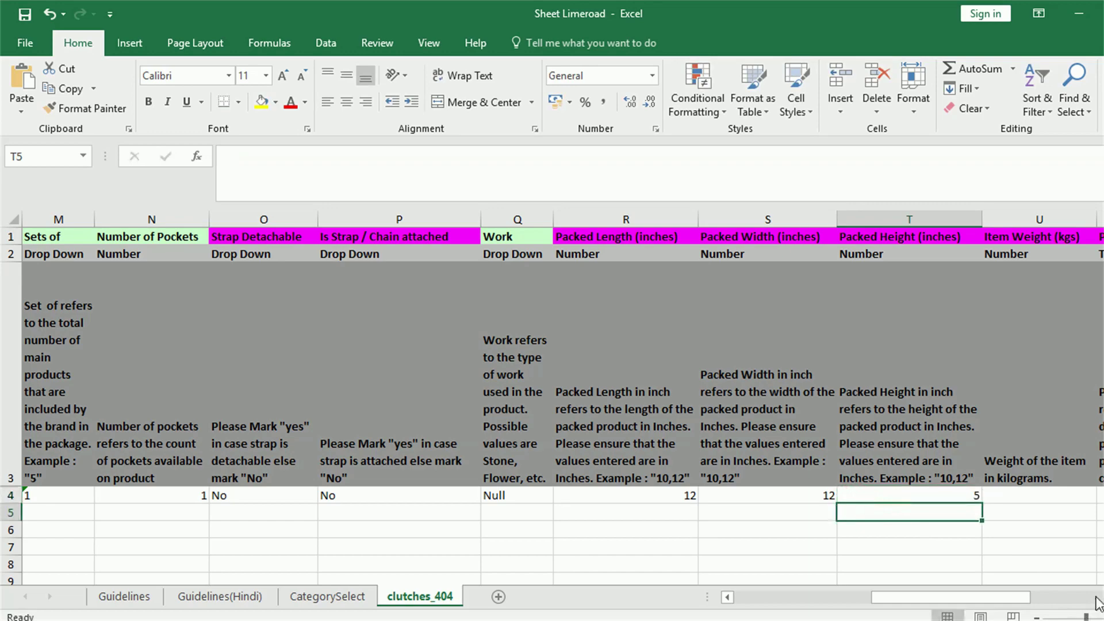
Step: Enter an item weight of 0.5 kg for the product in row 4
{"action": "scroll", "coordinate": [1097, 603], "scroll_direction": "right", "scroll_amount": 5}
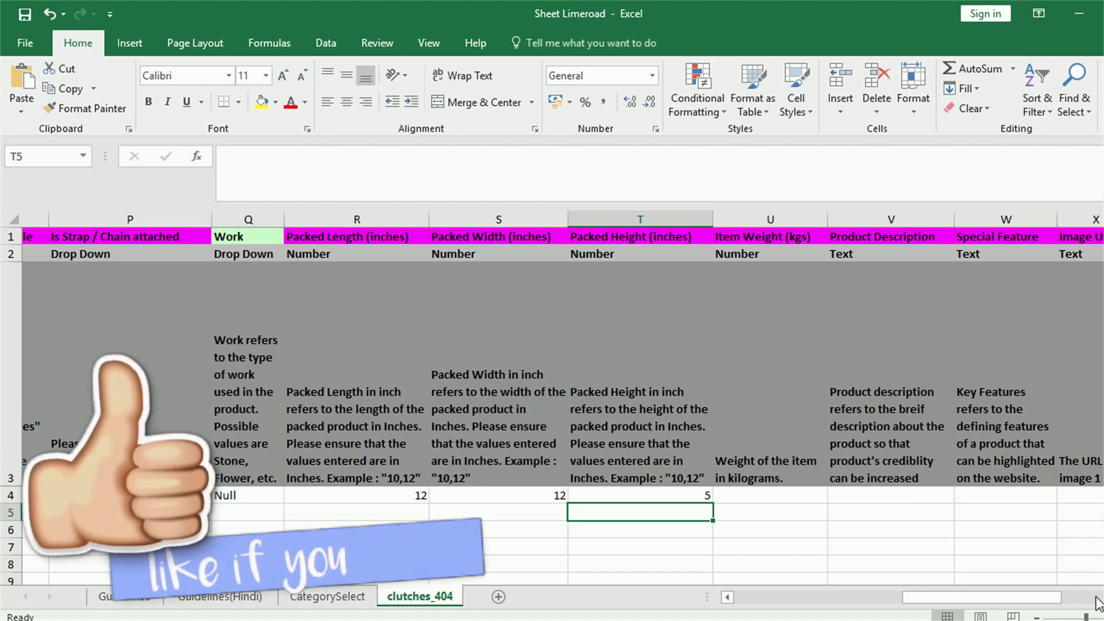
{"action": "left_click", "coordinate": [1095, 604]}
{"action": "left_click", "coordinate": [1095, 603]}
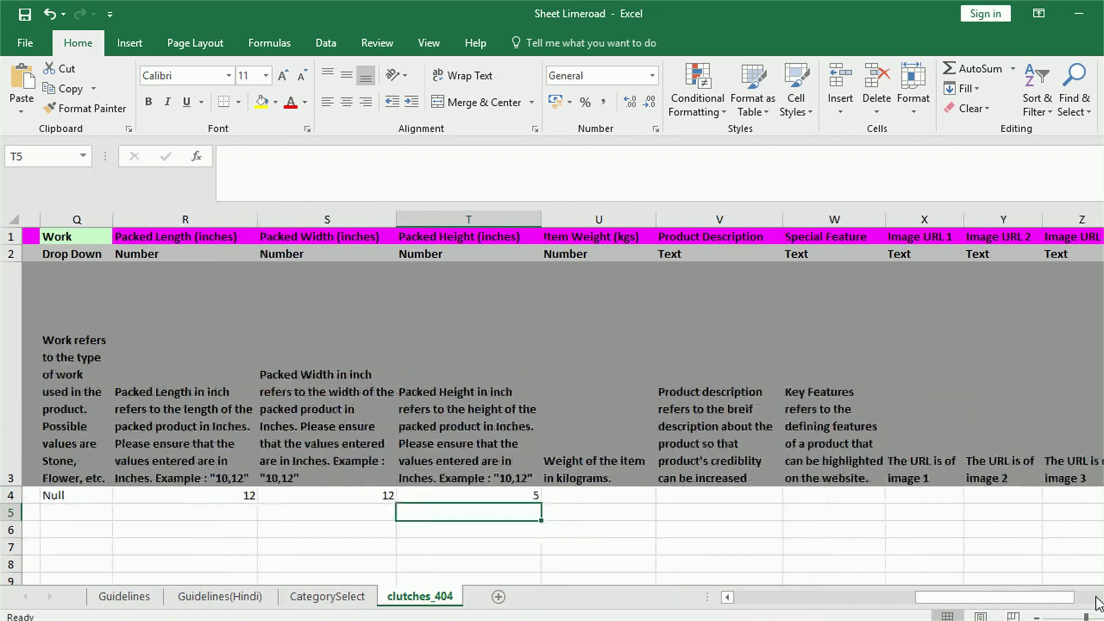
{"action": "left_click", "coordinate": [1096, 604]}
{"action": "left_click", "coordinate": [493, 495]}
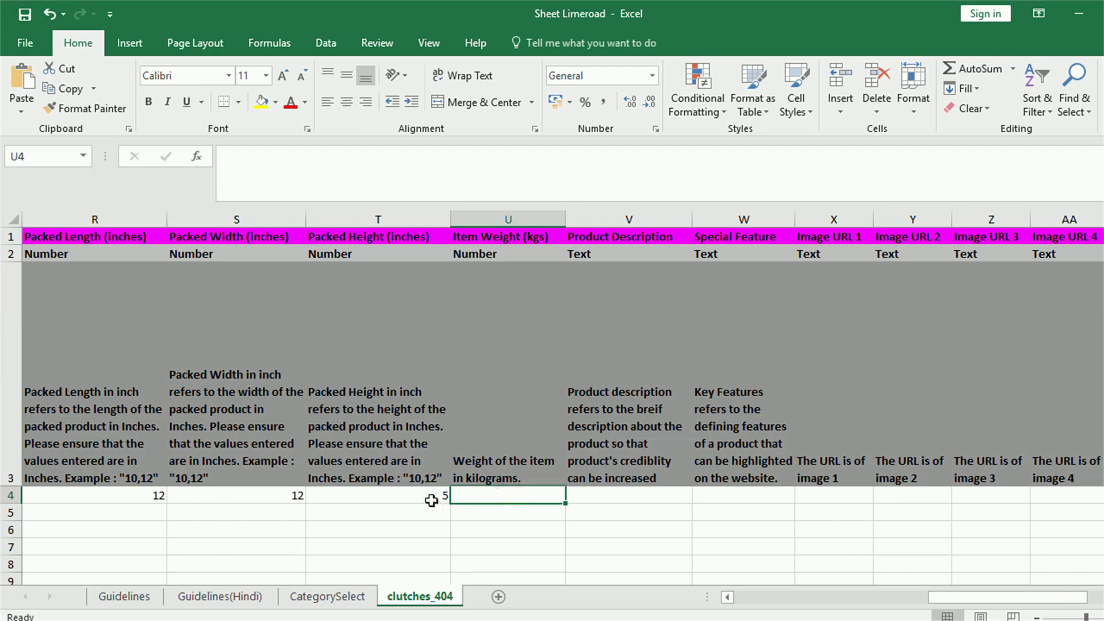
{"action": "type", "text": "0.5"}
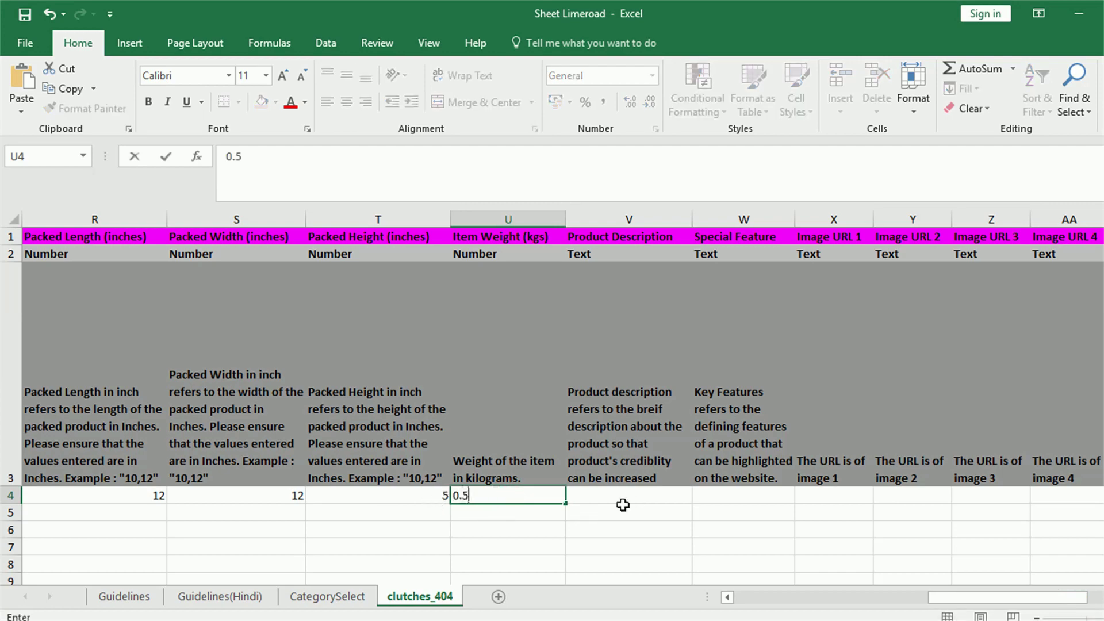
Step: Paste the product description, the special feature text and the Dropbox links for Image URL 1 to 4 into row 4
{"action": "key", "text": "Tab"}
{"action": "key", "text": "ctrl+v"}
{"action": "key", "text": "Tab"}
{"action": "key", "text": "ctrl+v"}
{"action": "scroll", "coordinate": [1095, 571], "scroll_direction": "right", "scroll_amount": 2}
{"action": "scroll", "coordinate": [1095, 572], "scroll_direction": "right", "scroll_amount": 2}
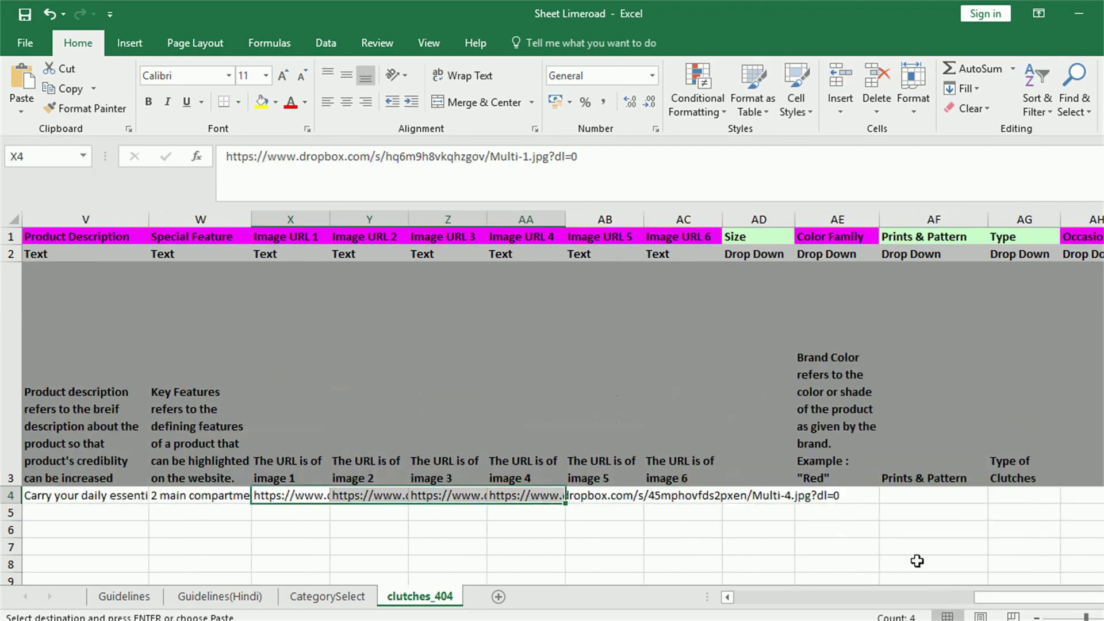
{"action": "key", "text": "Escape"}
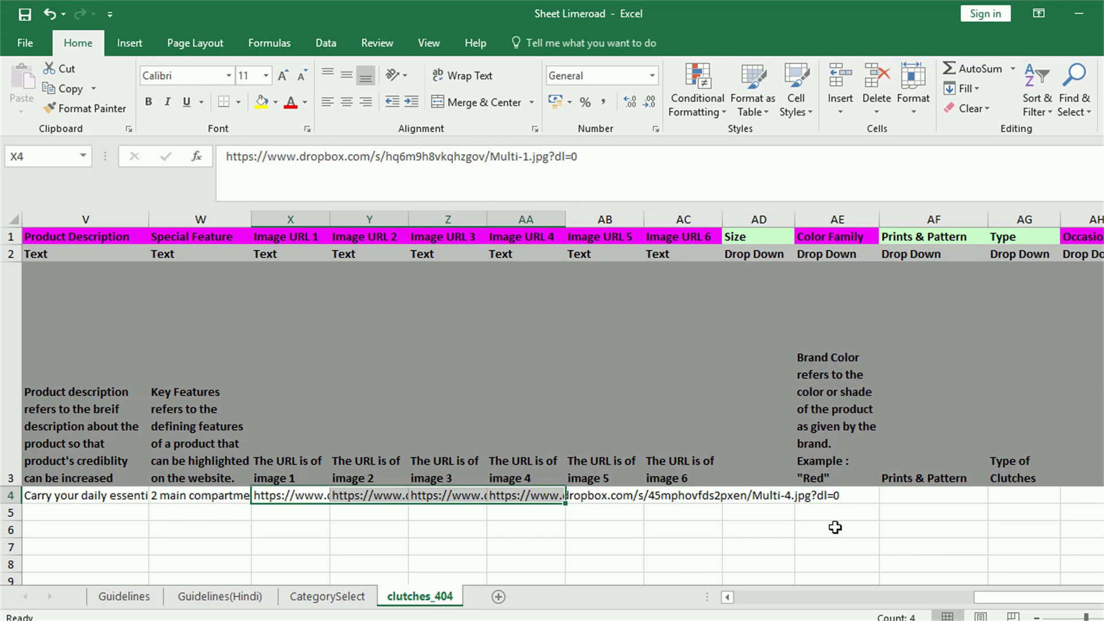
Step: Set the size of the product in row 4 to One size and its color family to multi
{"action": "left_click", "coordinate": [767, 495]}
{"action": "left_click", "coordinate": [800, 496]}
{"action": "left_click", "coordinate": [747, 510]}
{"action": "left_click", "coordinate": [836, 496]}
{"action": "left_click", "coordinate": [889, 495]}
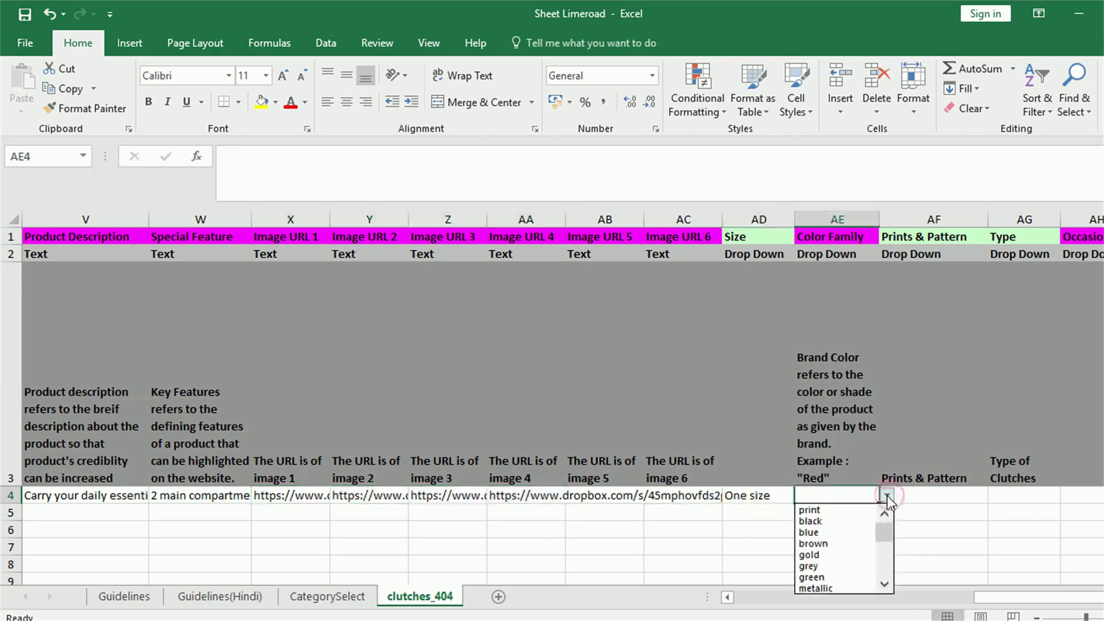
{"action": "left_click", "coordinate": [875, 532]}
Step: Set Prints & Pattern to Printed and the clutch type to Ethnic for the product in row 4
{"action": "left_click", "coordinate": [934, 495]}
{"action": "left_click", "coordinate": [995, 496]}
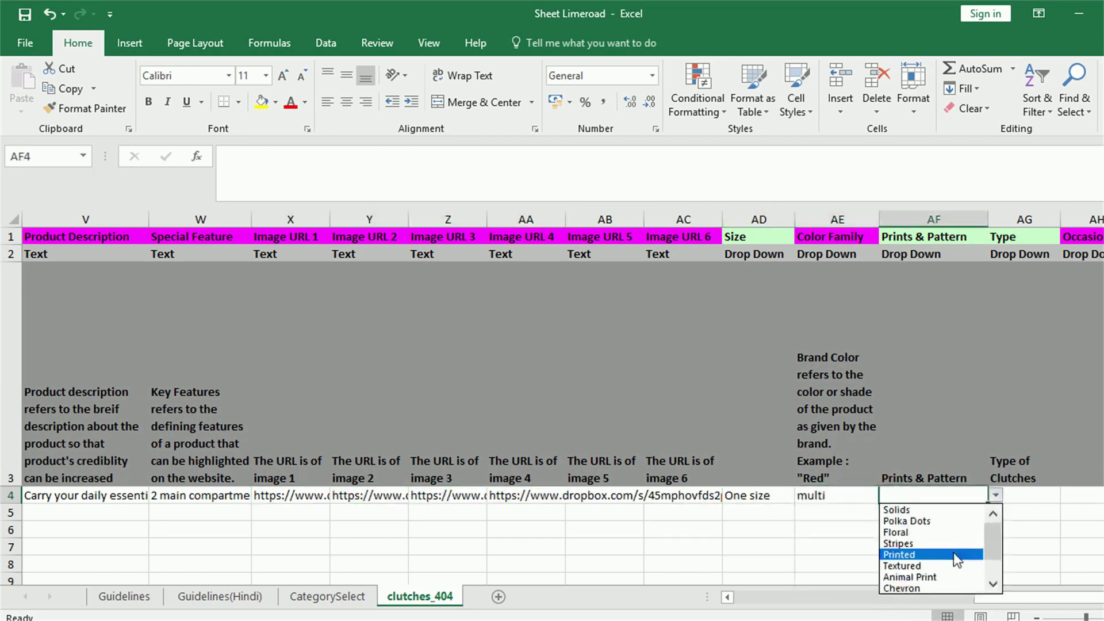
{"action": "left_click", "coordinate": [899, 555]}
{"action": "scroll", "coordinate": [955, 558], "scroll_direction": "right", "scroll_amount": 4}
{"action": "left_click", "coordinate": [632, 496]}
{"action": "left_click", "coordinate": [682, 496]}
Step: Set the occasion of the product in row 4 to Never out of style
{"action": "left_click", "coordinate": [710, 495]}
{"action": "left_click", "coordinate": [754, 496]}
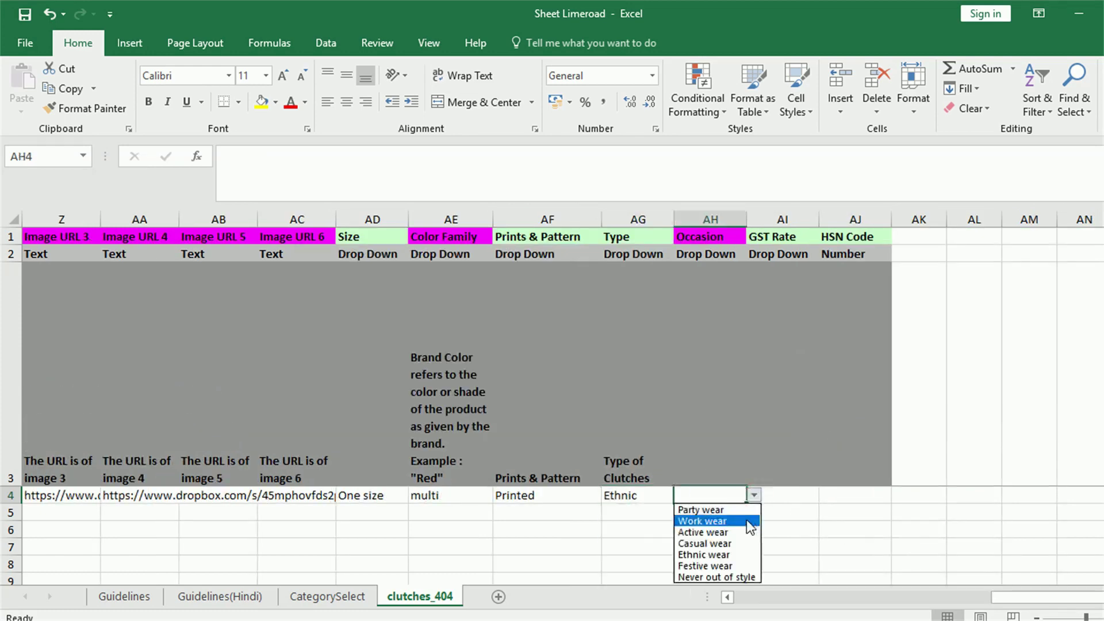
{"action": "left_click", "coordinate": [728, 576]}
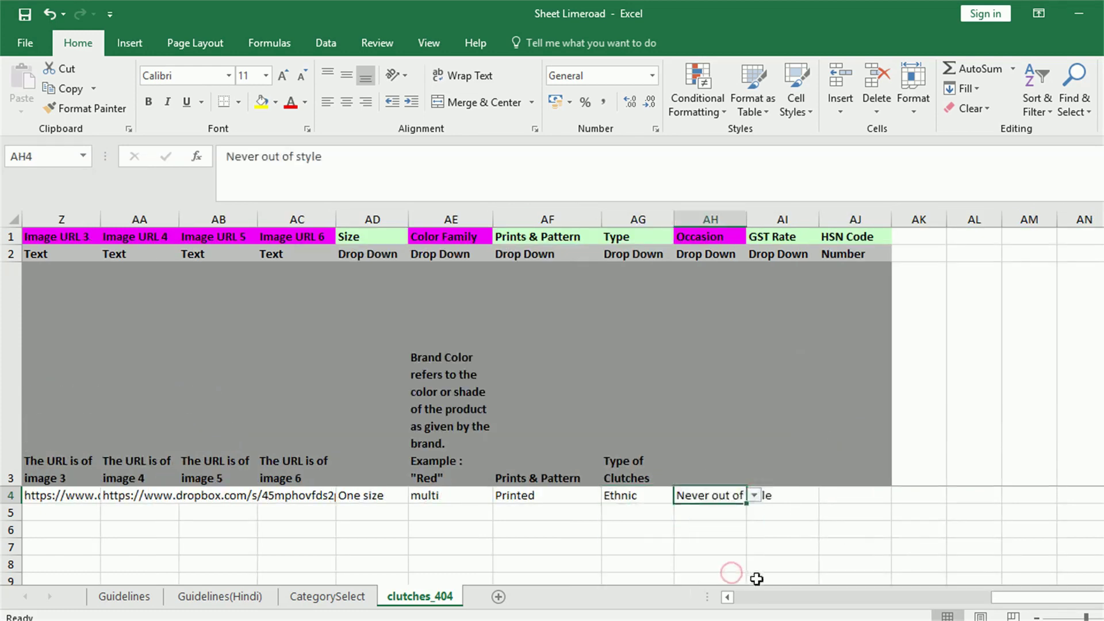
Step: Set the GST rate of the product in row 4 to 12.00 and enter 4202 as its HSN code
{"action": "left_click", "coordinate": [790, 494]}
{"action": "left_click", "coordinate": [826, 496]}
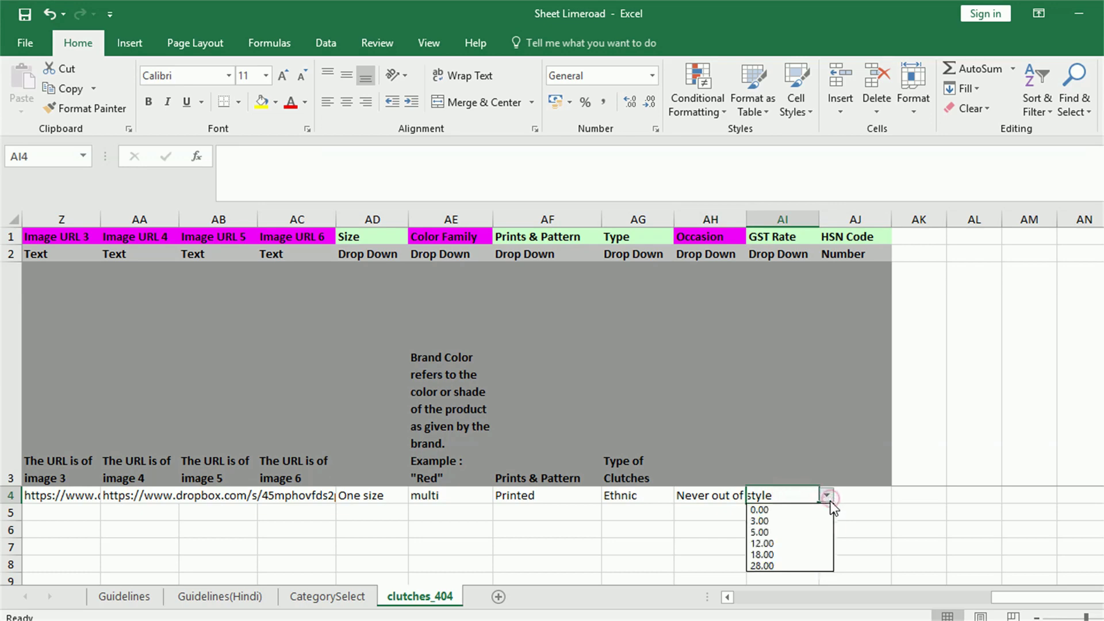
{"action": "left_click", "coordinate": [761, 543]}
{"action": "left_click", "coordinate": [842, 495]}
{"action": "type", "text": "4202"}
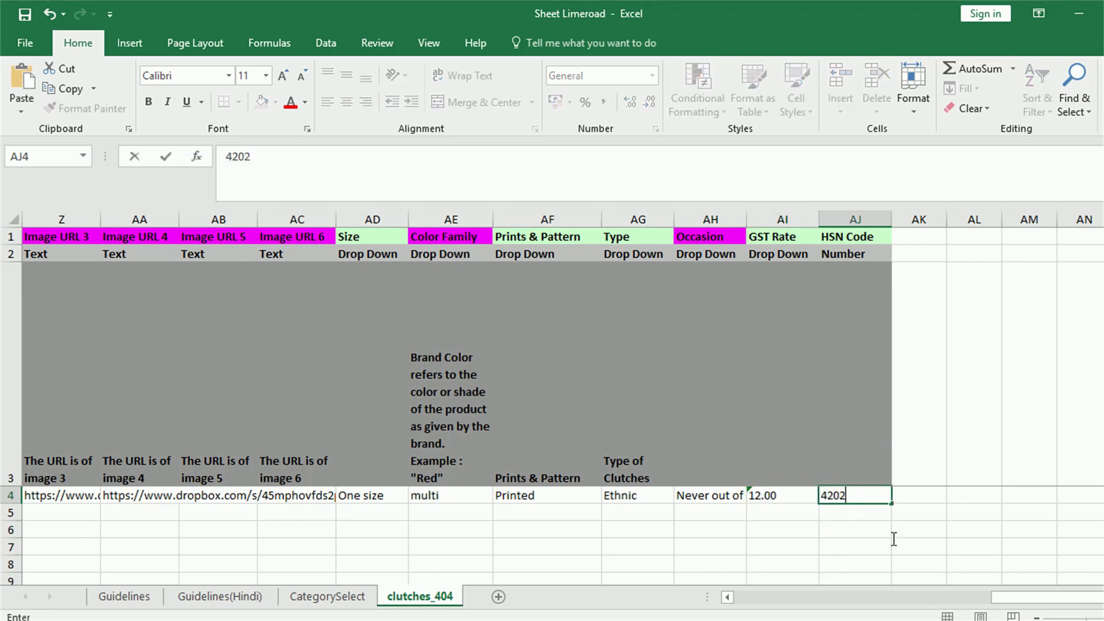
{"action": "left_click", "coordinate": [855, 564]}
{"action": "left_click_drag", "start_coordinate": [1061, 595], "coordinate": [819, 568]}
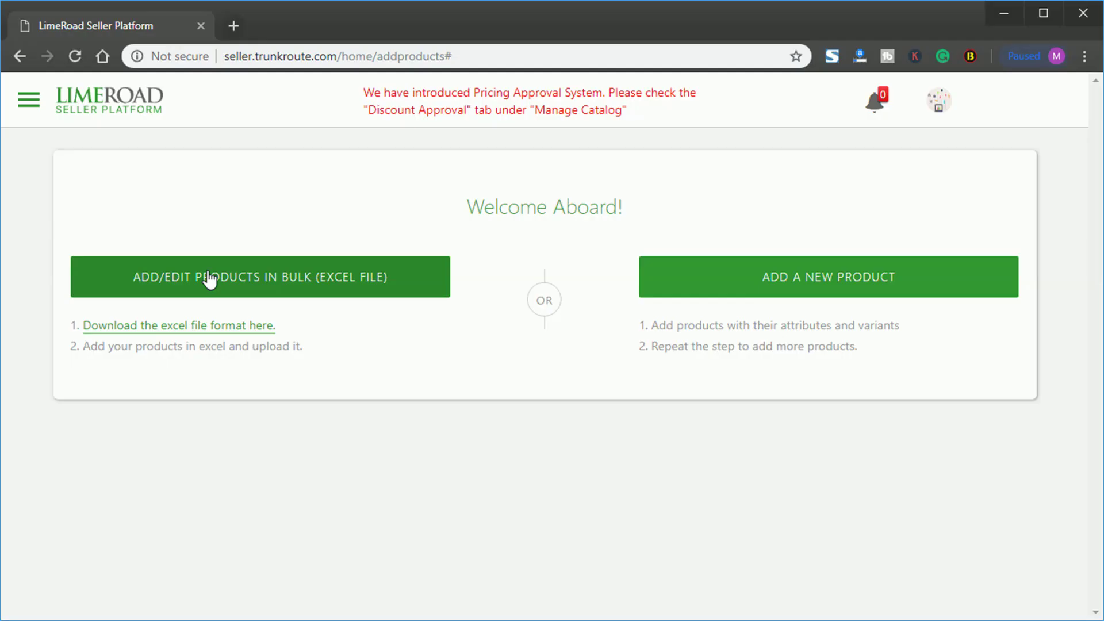
Step: In the LimeRoad seller platform in Chrome, upload the completed Excel file through the bulk add/edit products option
{"action": "left_click", "coordinate": [210, 282]}
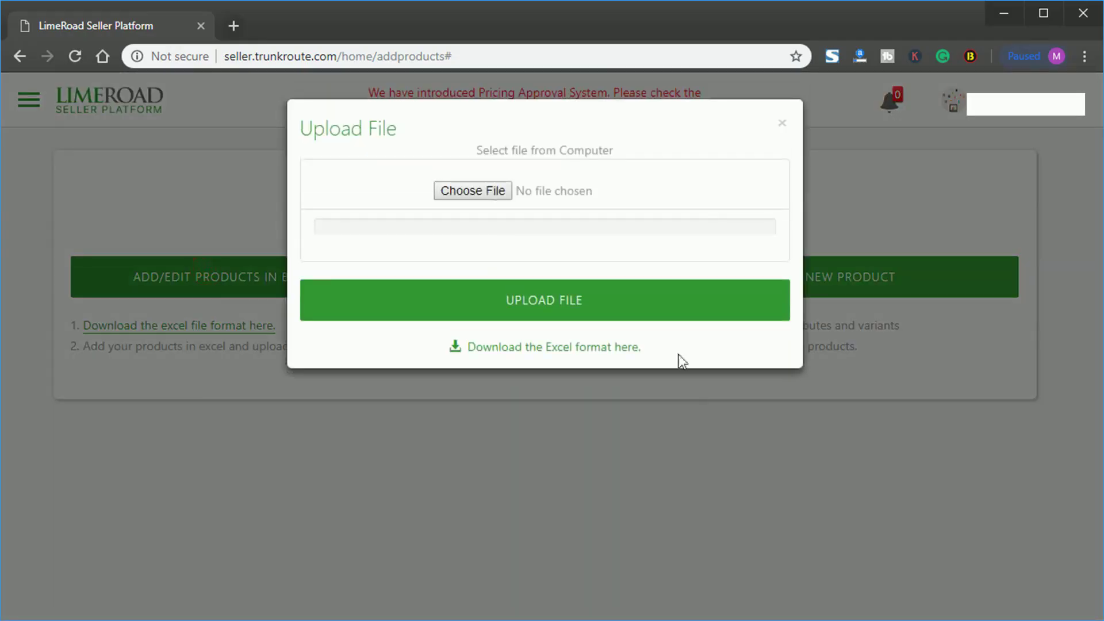
{"action": "left_click", "coordinate": [490, 190]}
{"action": "left_click", "coordinate": [624, 319]}
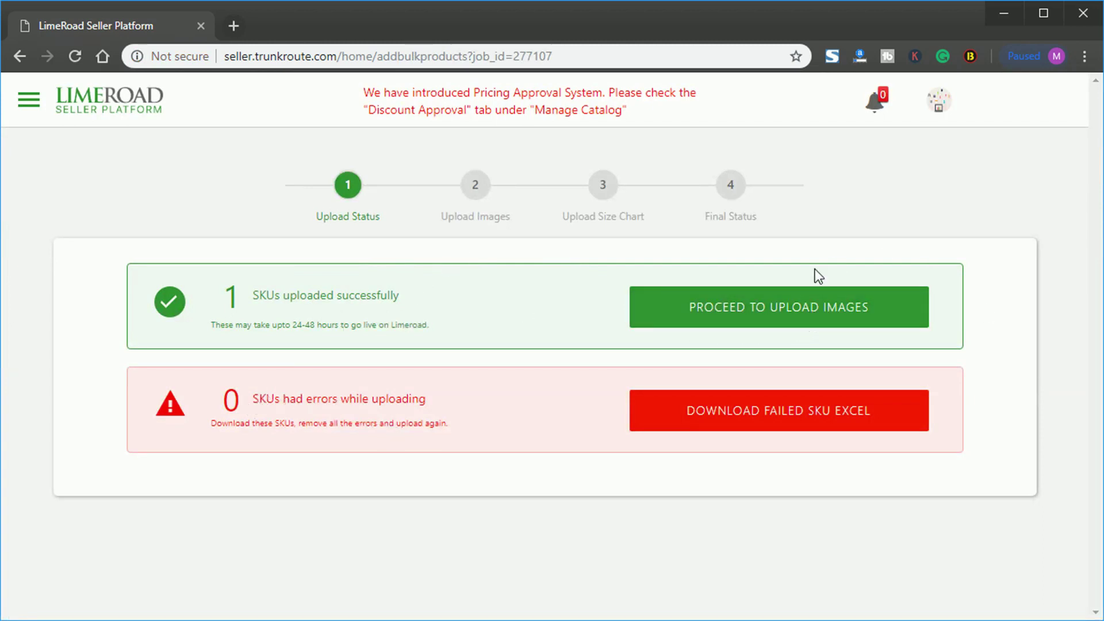
Step: Proceed through the image and size chart stages and review the final status of the bulk upload
{"action": "left_click", "coordinate": [818, 296]}
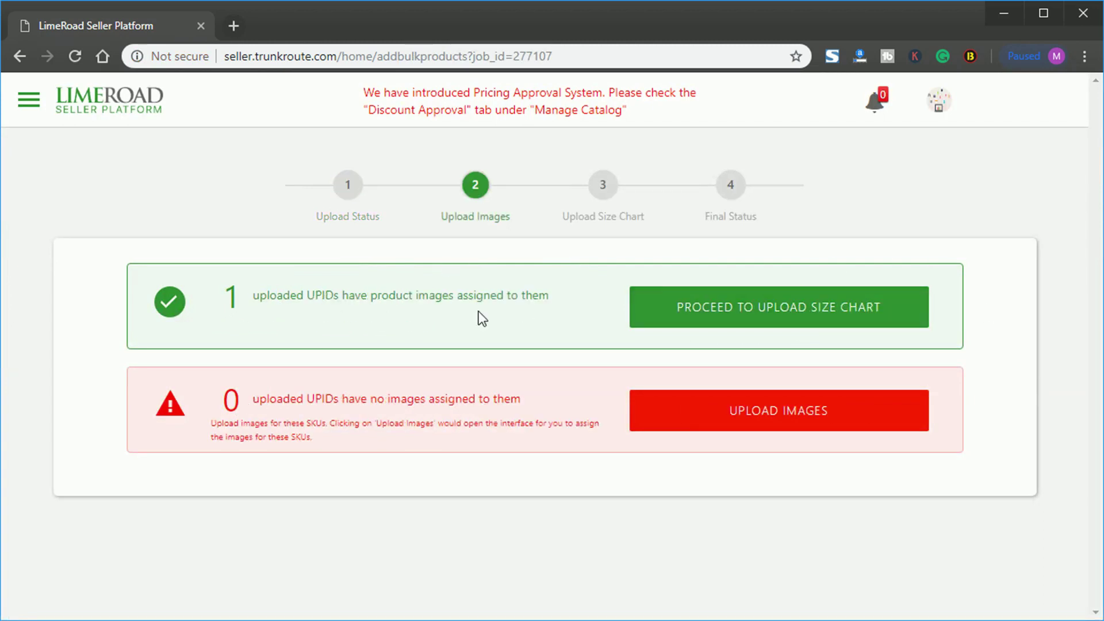
{"action": "left_click", "coordinate": [811, 315]}
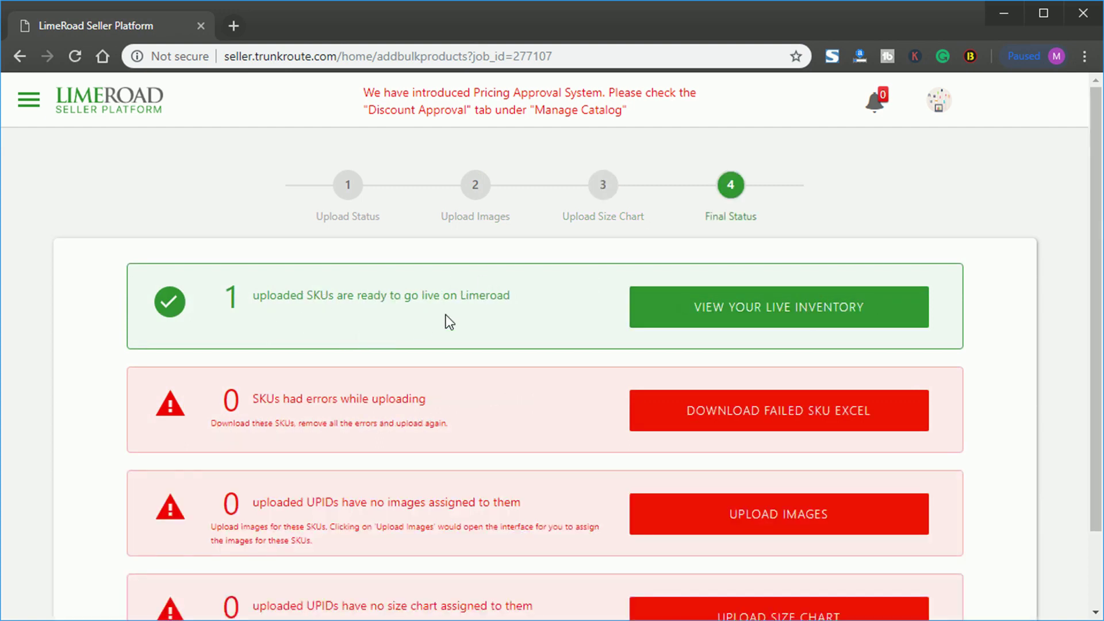
{"action": "scroll", "coordinate": [598, 354], "scroll_direction": "down", "scroll_amount": 2}
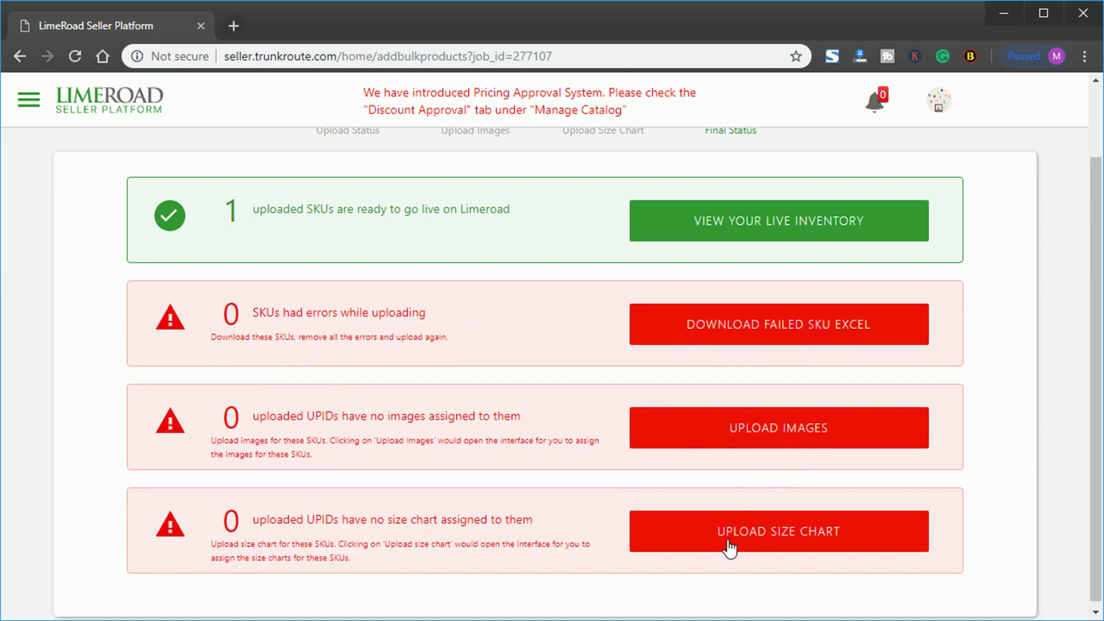
{"action": "scroll", "coordinate": [758, 522], "scroll_direction": "up", "scroll_amount": 2}
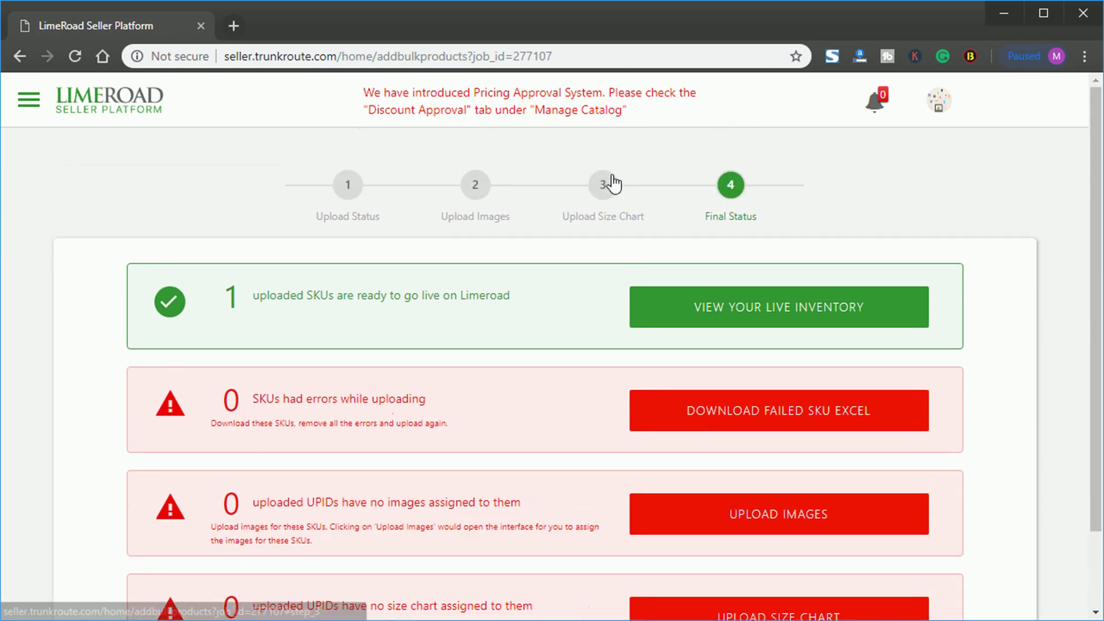
Step: Open the live inventory from the final status and select the uploaded product in the Non Live list
{"action": "left_click", "coordinate": [803, 307]}
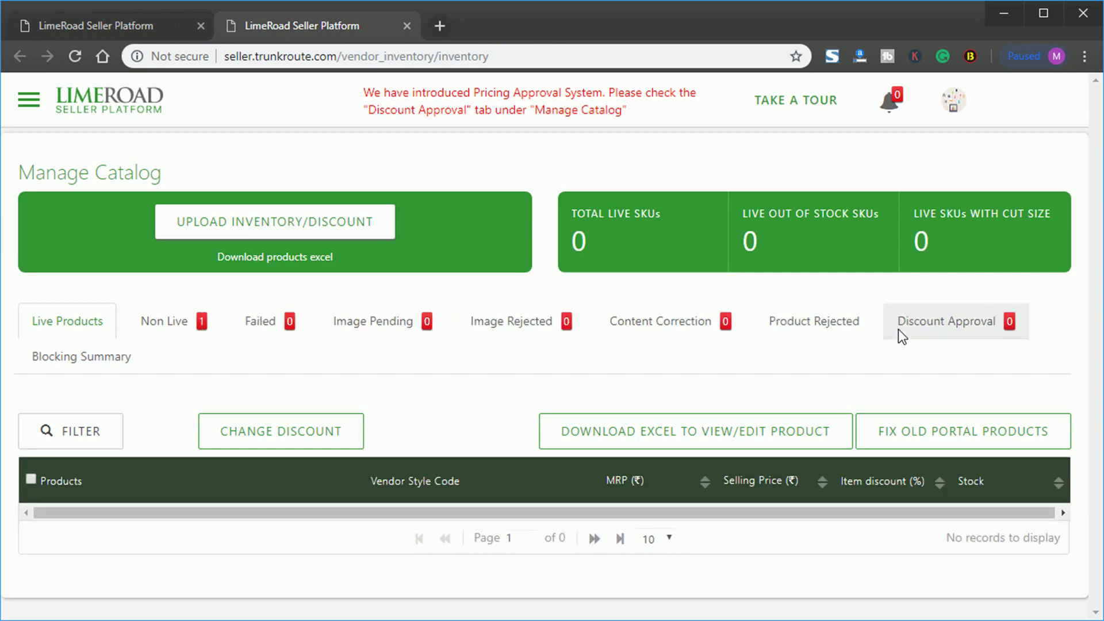
{"action": "left_click", "coordinate": [36, 434]}
{"action": "left_click", "coordinate": [33, 465]}
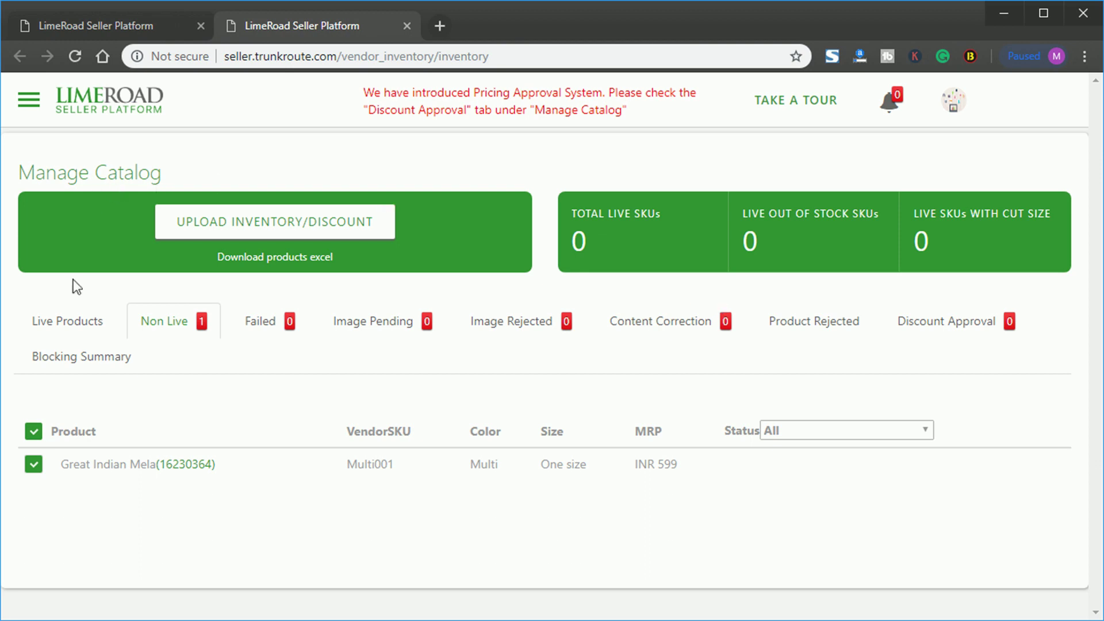
Step: Check the Non Live and Live Products lists in Manage Catalog for the uploaded product
{"action": "left_click", "coordinate": [173, 323]}
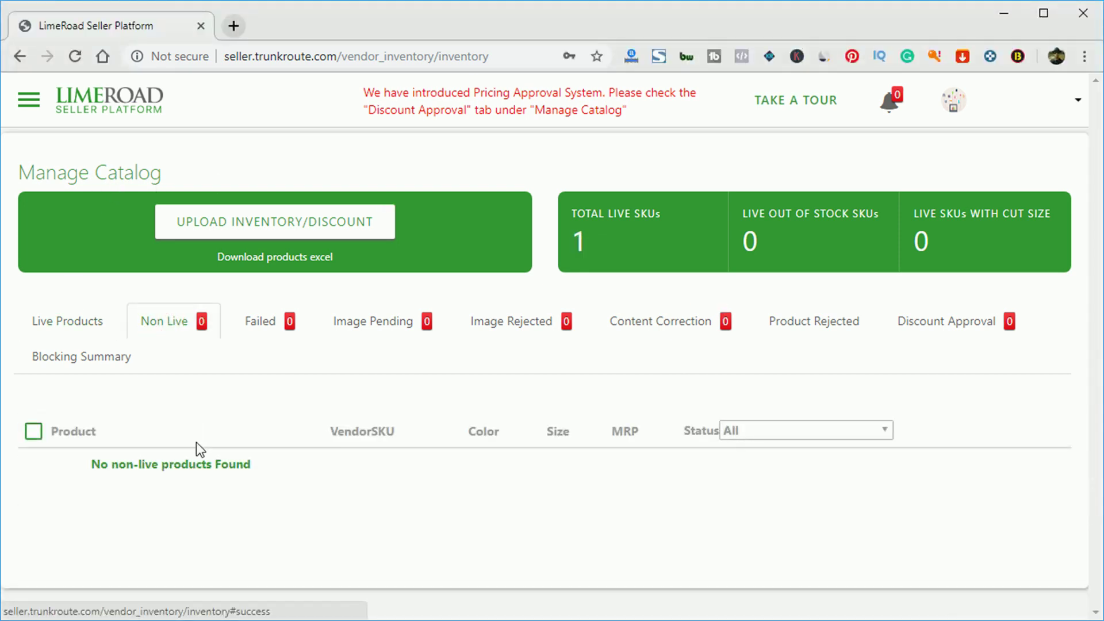
{"action": "left_click", "coordinate": [68, 327]}
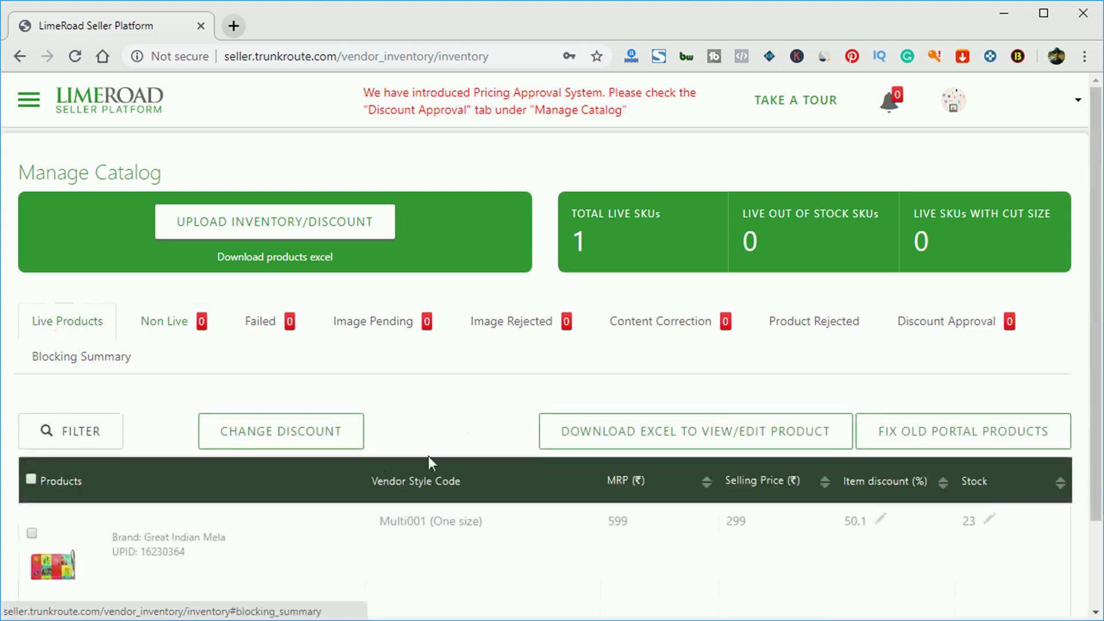